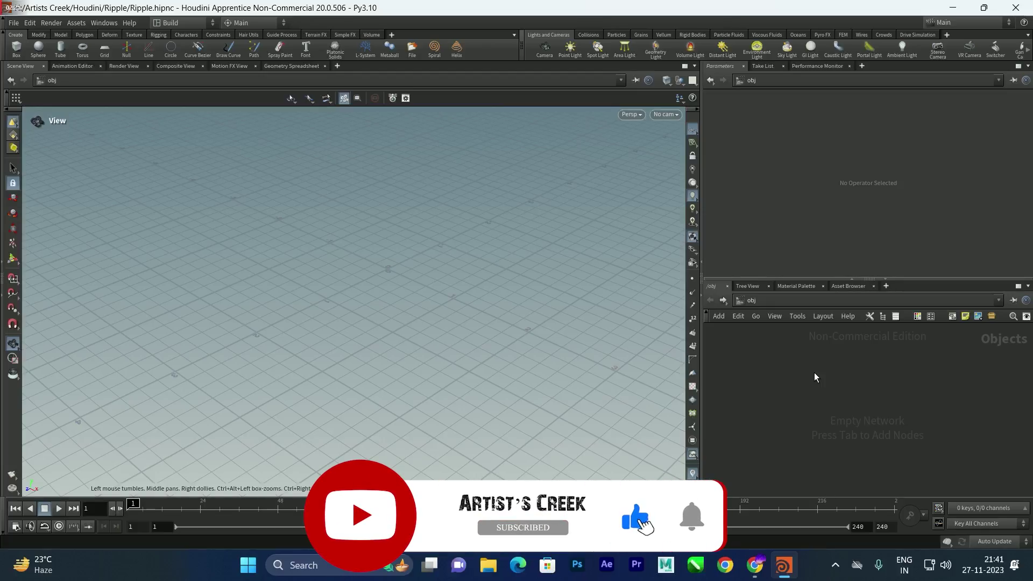
Step: Open the node menu in the empty object-level network of Ripple.hipnc
{"action": "key", "text": "Tab"}
Step: Create a Geometry object and place a Grid node inside geo1
{"action": "type", "text": "geo"}
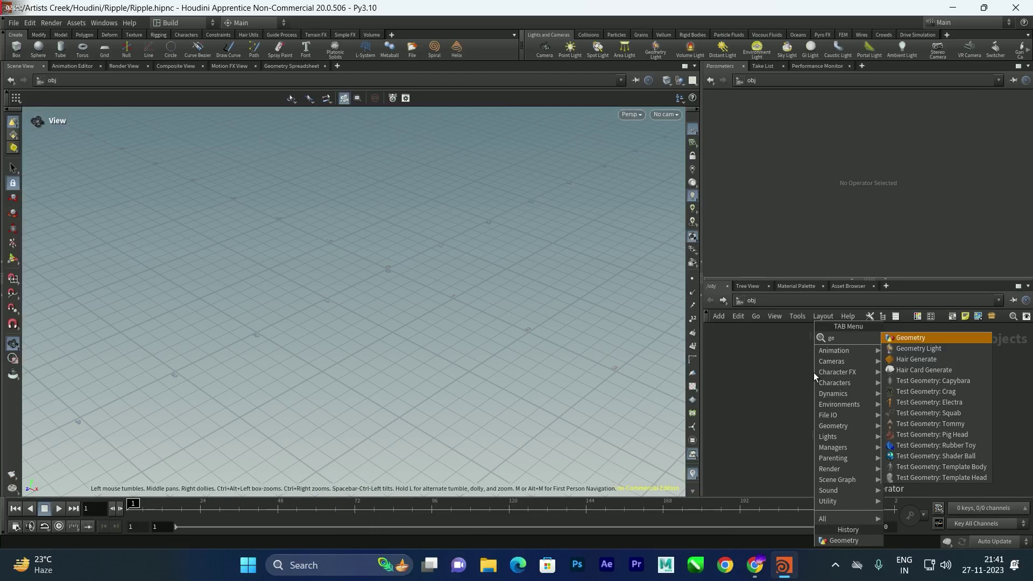
{"action": "key", "text": "Return"}
{"action": "left_click", "coordinate": [814, 373]}
{"action": "double_click", "coordinate": [812, 371]}
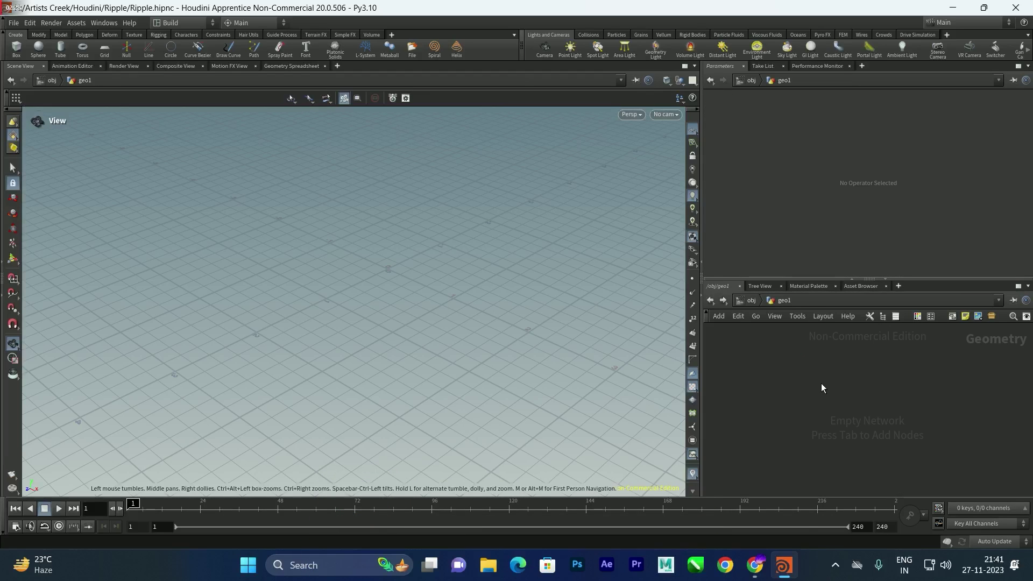
{"action": "key", "text": "Tab"}
{"action": "type", "text": "grid"}
{"action": "key", "text": "Return"}
{"action": "left_click", "coordinate": [821, 383]}
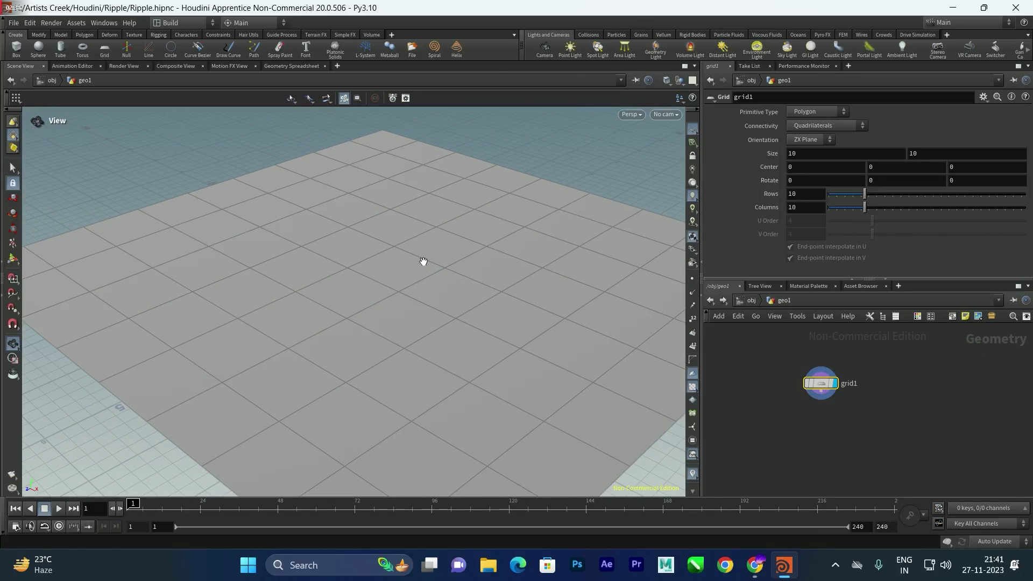
Step: Set grid1's Rows and Columns to 500 for a dense plane
{"action": "scroll", "coordinate": [397, 235], "scroll_direction": "down", "scroll_amount": 3}
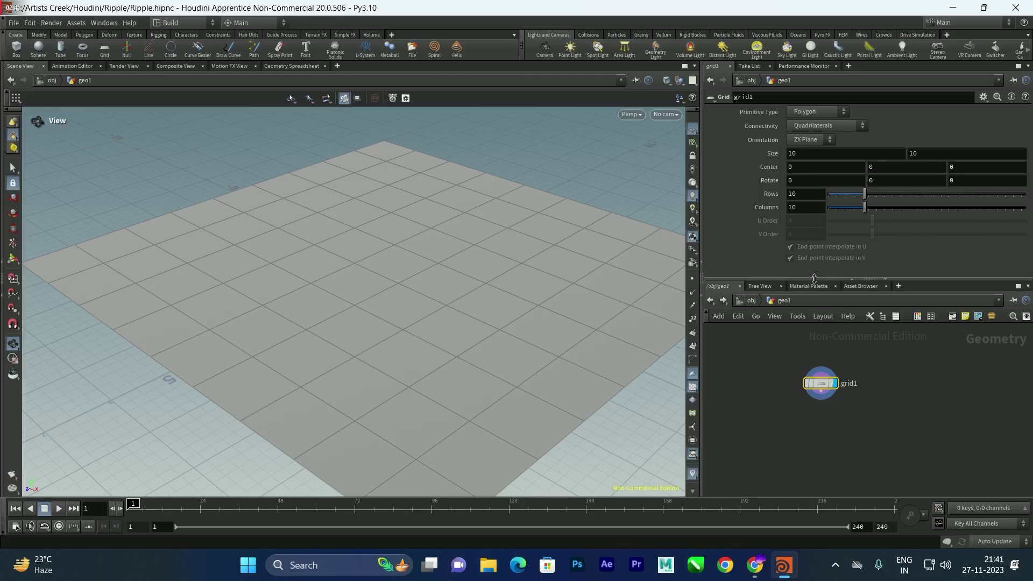
{"action": "left_click", "coordinate": [806, 194]}
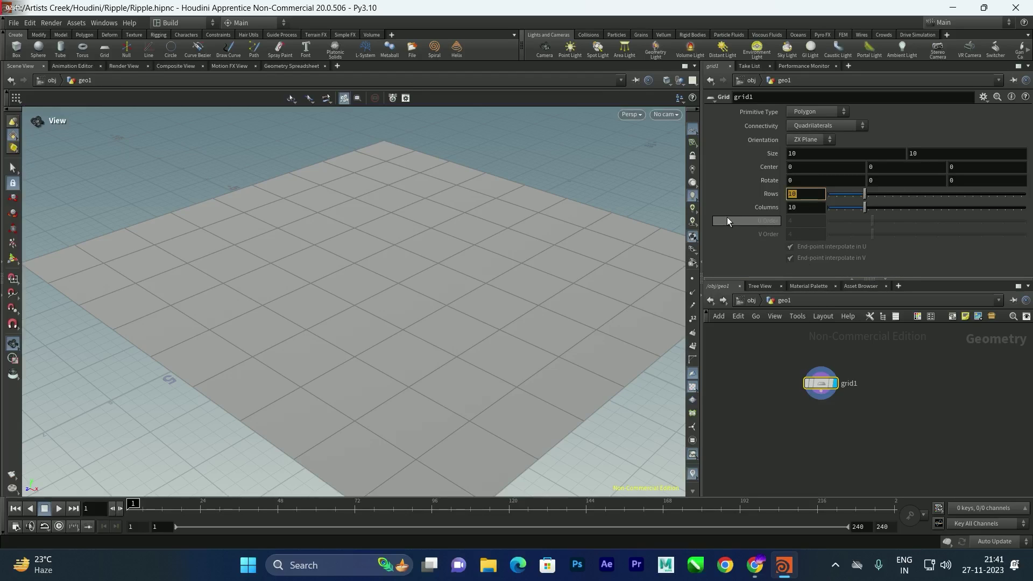
{"action": "type", "text": "500"}
{"action": "key", "text": "Tab"}
{"action": "type", "text": "500"}
{"action": "key", "text": "Return"}
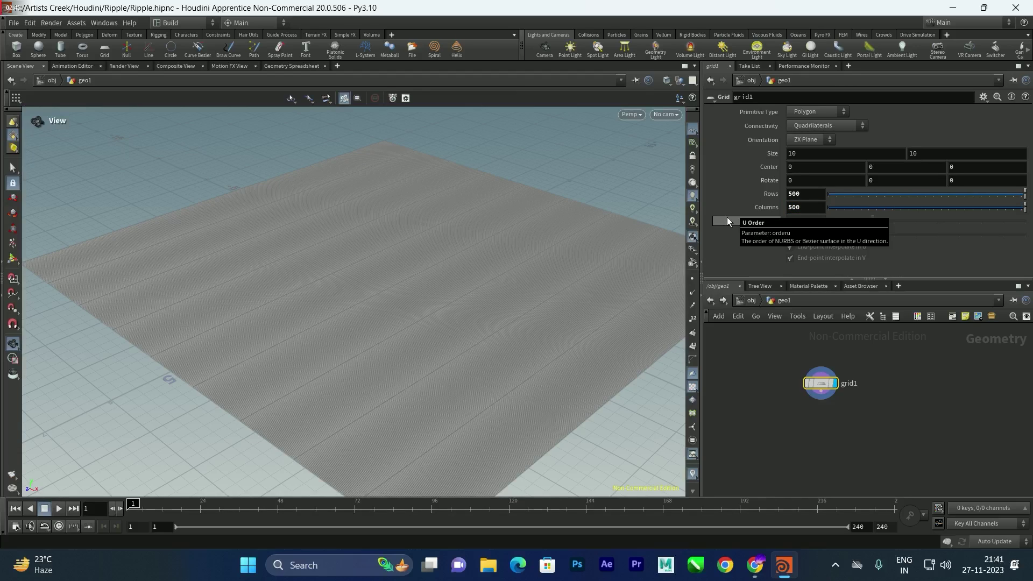
{"action": "scroll", "coordinate": [484, 277], "scroll_direction": "up", "scroll_amount": 5}
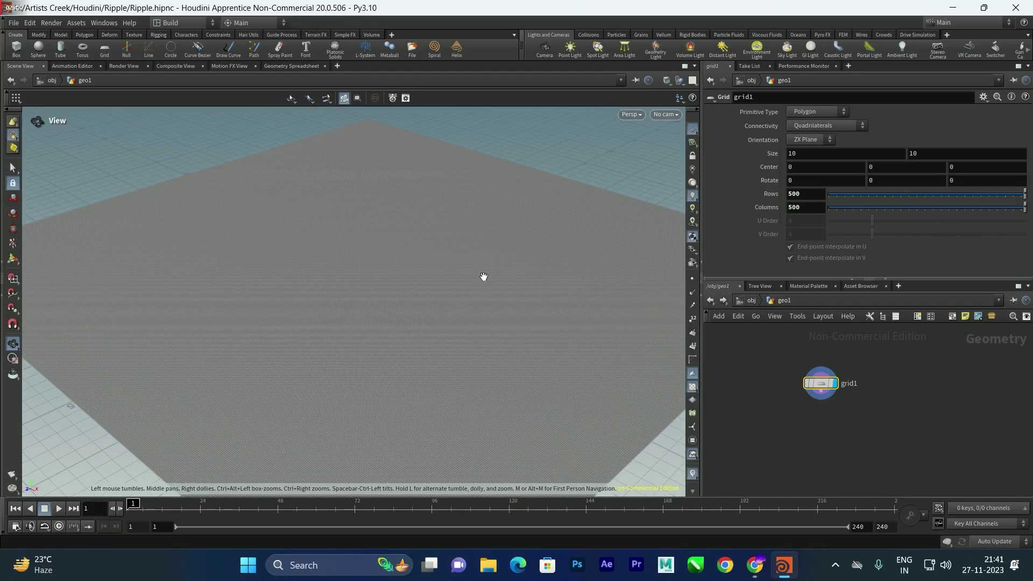
{"action": "scroll", "coordinate": [461, 284], "scroll_direction": "up", "scroll_amount": 2}
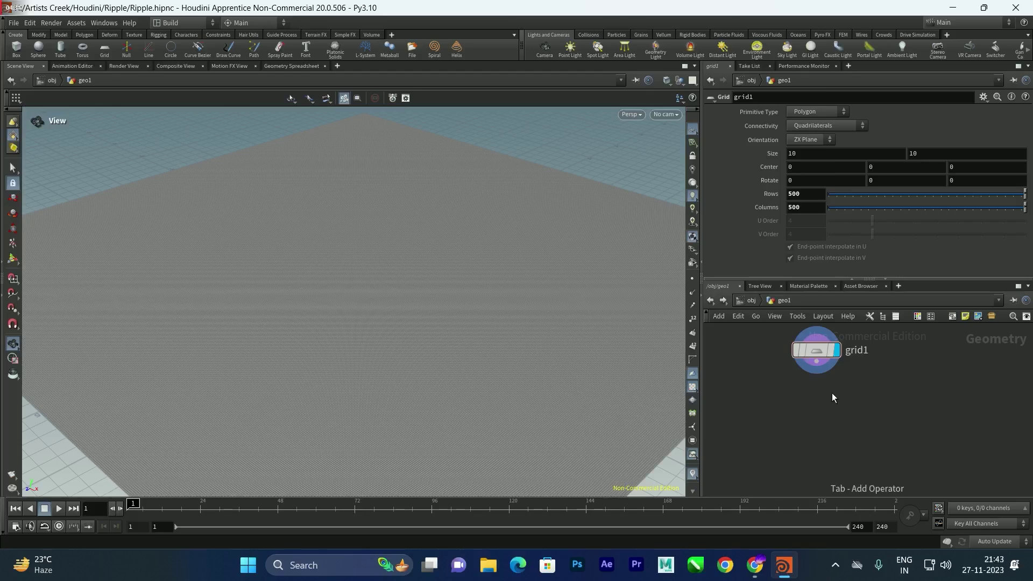
Step: Add a Ripple Solver and wire grid1 into its first and Displaced Geometry inputs
{"action": "key", "text": "Tab"}
{"action": "key", "text": "Return"}
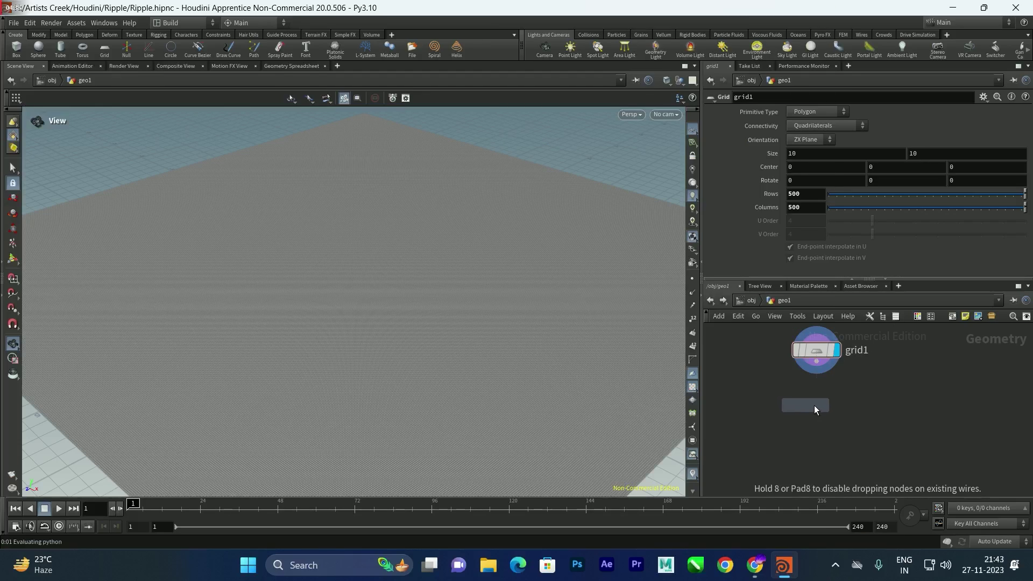
{"action": "left_click", "coordinate": [803, 467]}
{"action": "left_click_drag", "start_coordinate": [816, 363], "coordinate": [790, 456]}
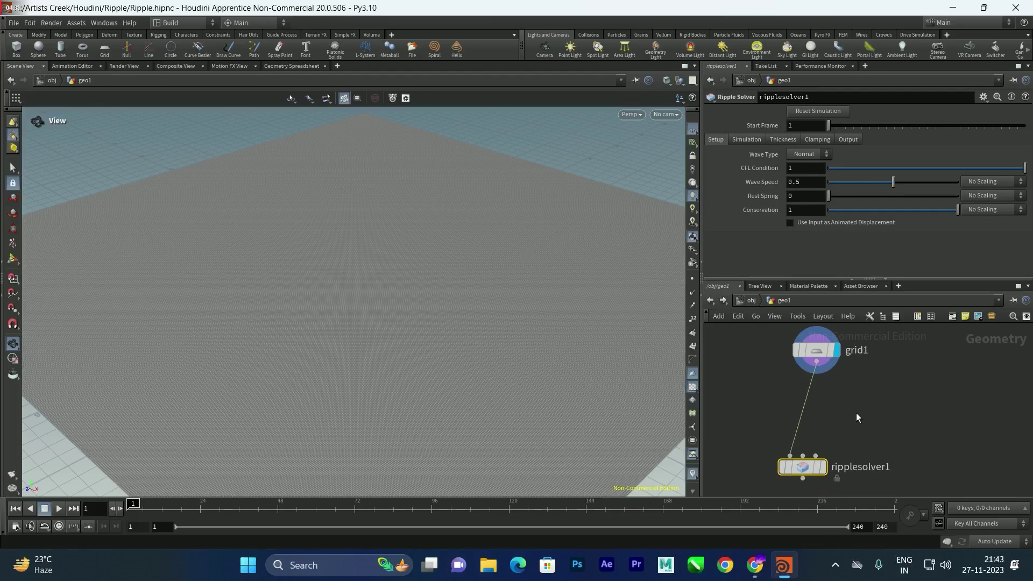
{"action": "left_click_drag", "start_coordinate": [817, 363], "coordinate": [809, 448]}
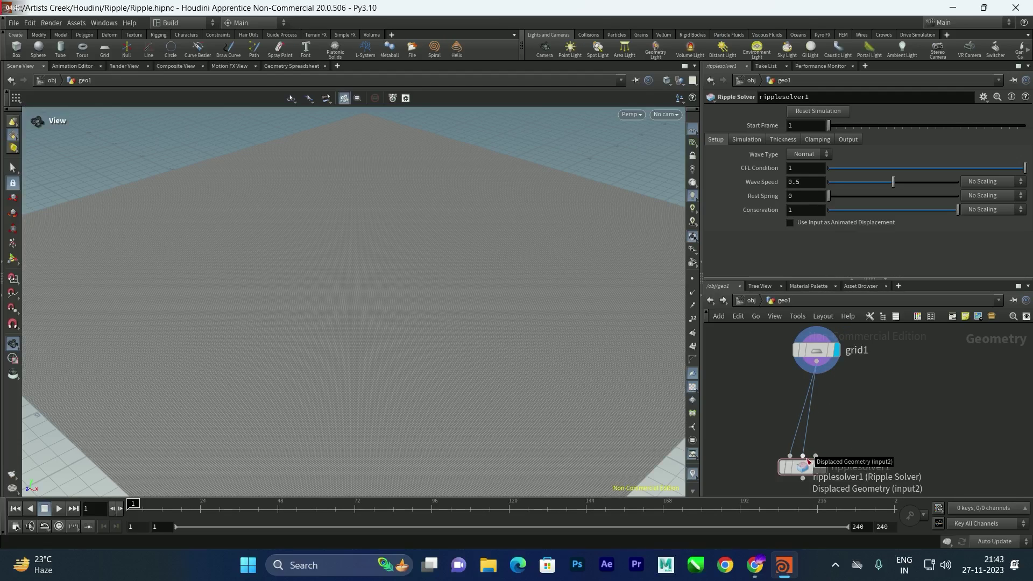
Step: Move grid1 directly above the ripple solver and tilt the viewport lower
{"action": "mouse_move", "coordinate": [808, 350]}
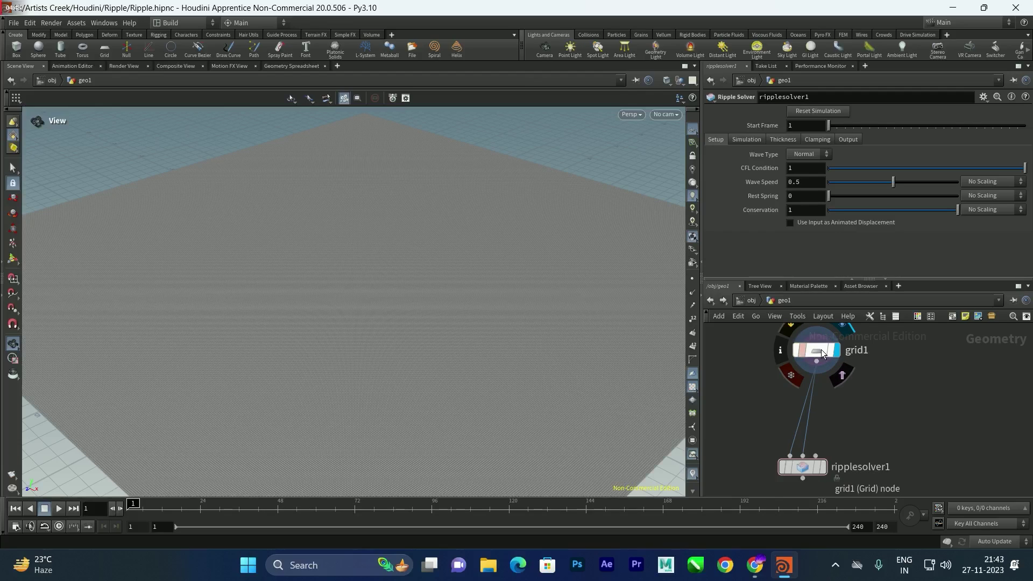
{"action": "left_click_drag", "start_coordinate": [822, 350], "coordinate": [808, 358]}
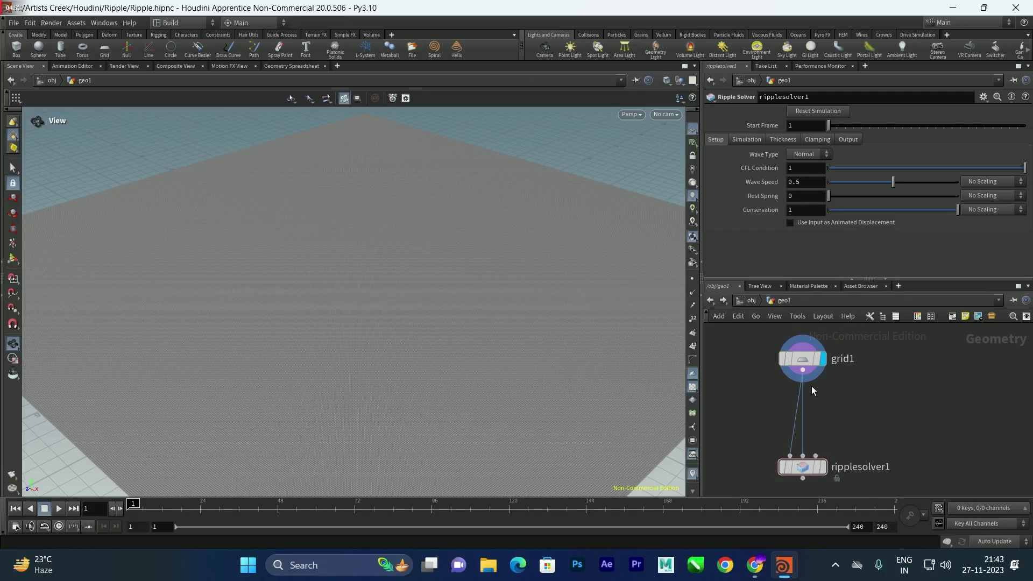
{"action": "mouse_move", "coordinate": [817, 462]}
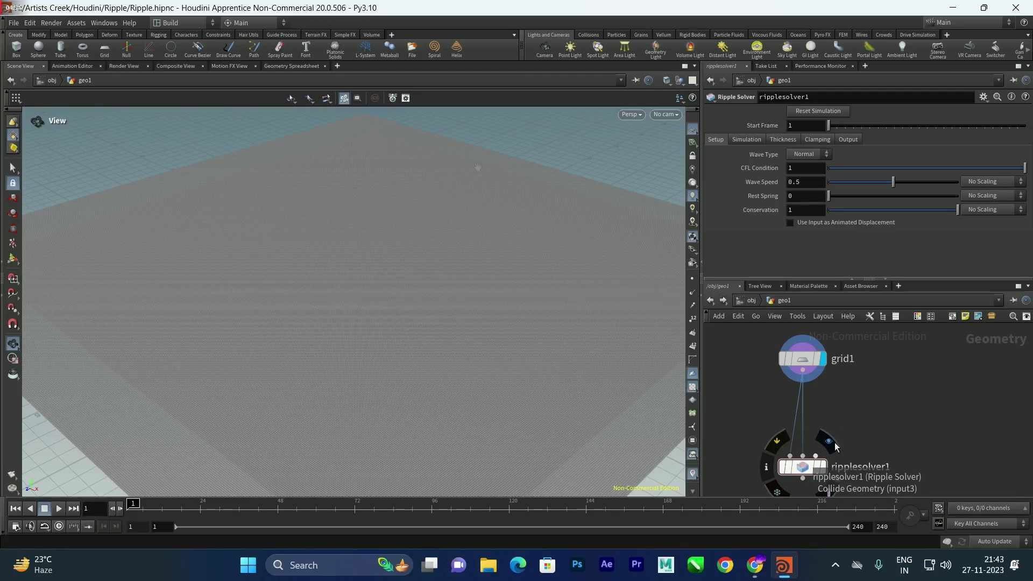
{"action": "left_click_drag", "start_coordinate": [427, 253], "coordinate": [438, 208], "text": "alt"}
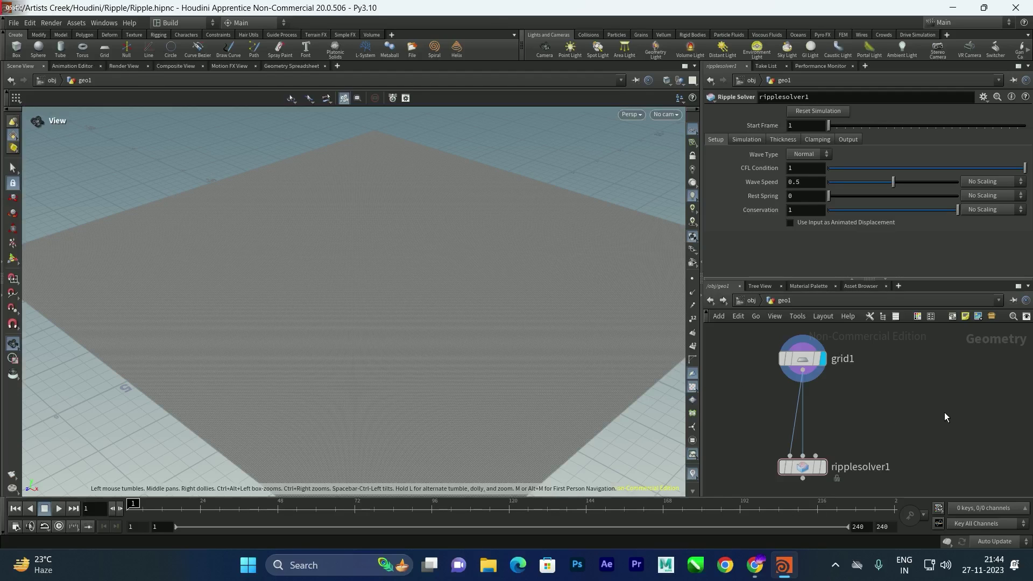
Step: Add a POP Network node and a Transform node above it
{"action": "key", "text": "Tab"}
{"action": "type", "text": "po"}
{"action": "key", "text": "Return"}
{"action": "left_click", "coordinate": [897, 425]}
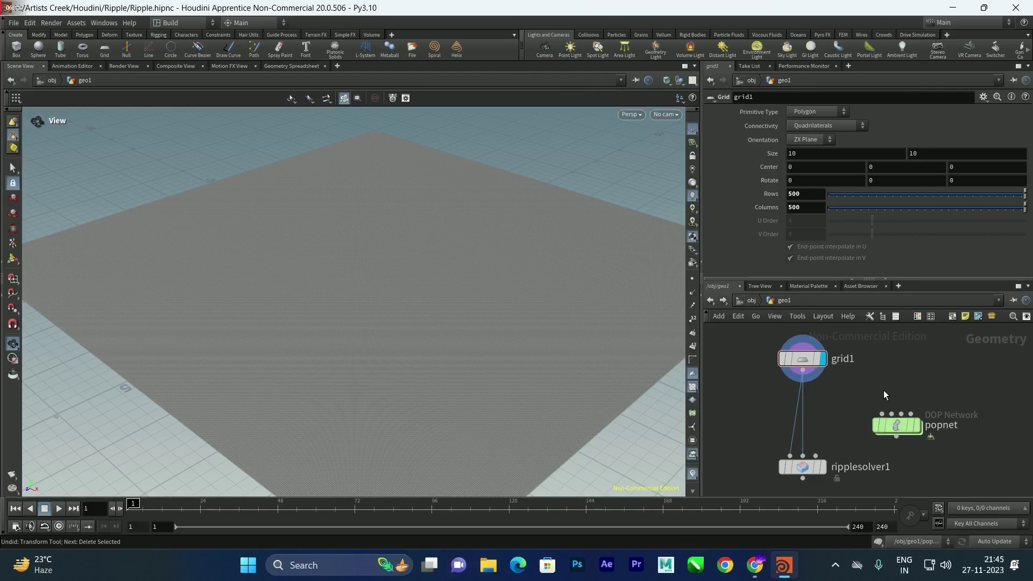
{"action": "key", "text": "Tab"}
{"action": "type", "text": "tra"}
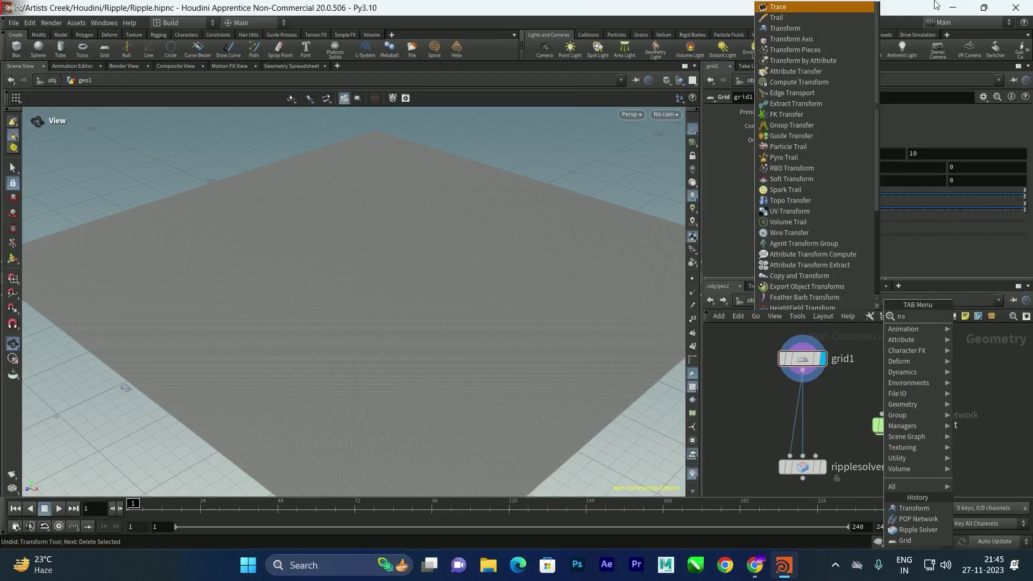
{"action": "left_click", "coordinate": [796, 27]}
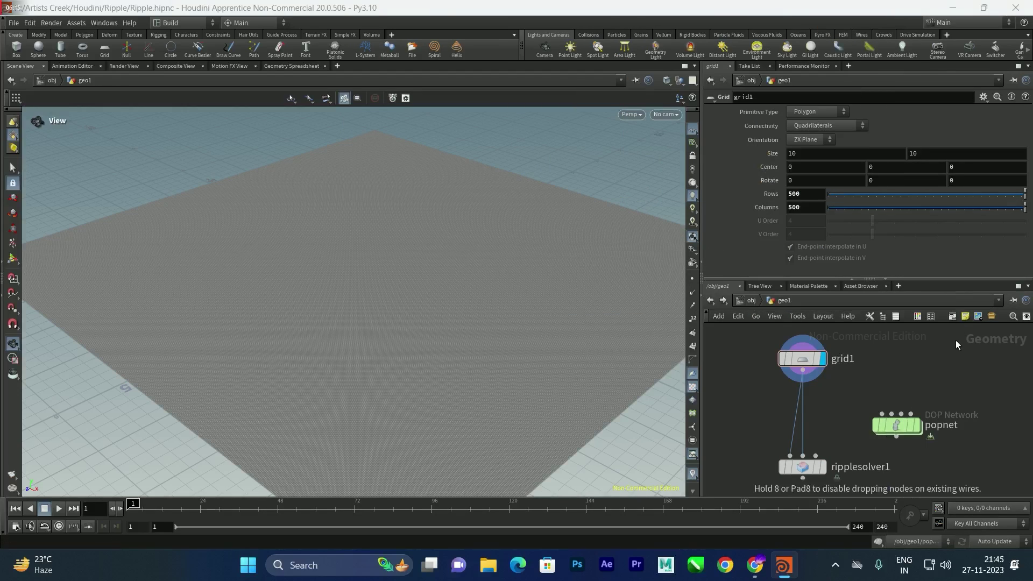
{"action": "left_click", "coordinate": [898, 373]}
Step: Wire grid1 into transform1 into popnet and display popnet's particles
{"action": "left_click", "coordinate": [896, 389]}
{"action": "left_click", "coordinate": [882, 413]}
{"action": "left_click", "coordinate": [802, 370]}
{"action": "left_click", "coordinate": [896, 366]}
{"action": "mouse_move", "coordinate": [917, 430]}
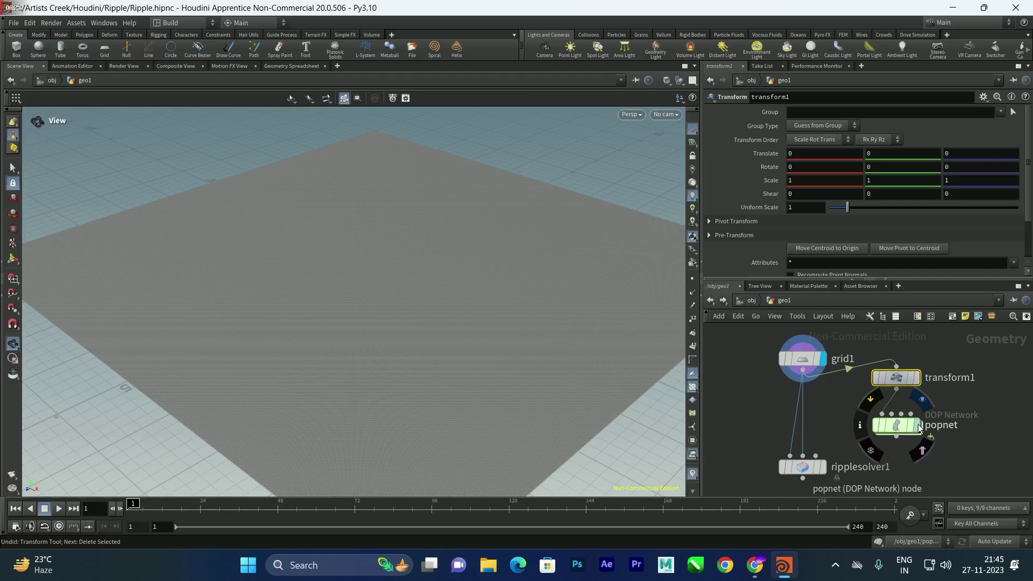
{"action": "left_click", "coordinate": [923, 400]}
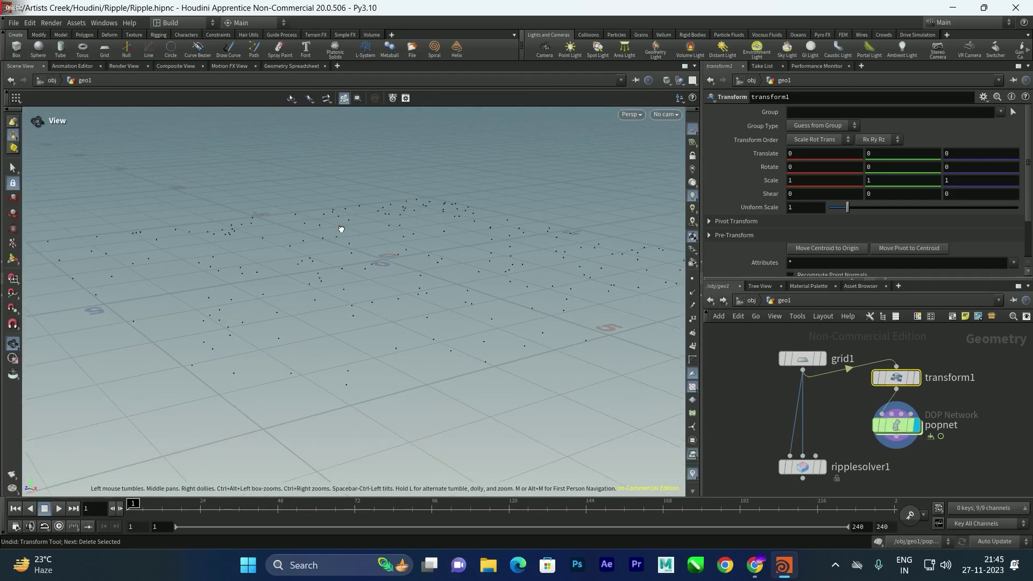
{"action": "mouse_move", "coordinate": [818, 363]}
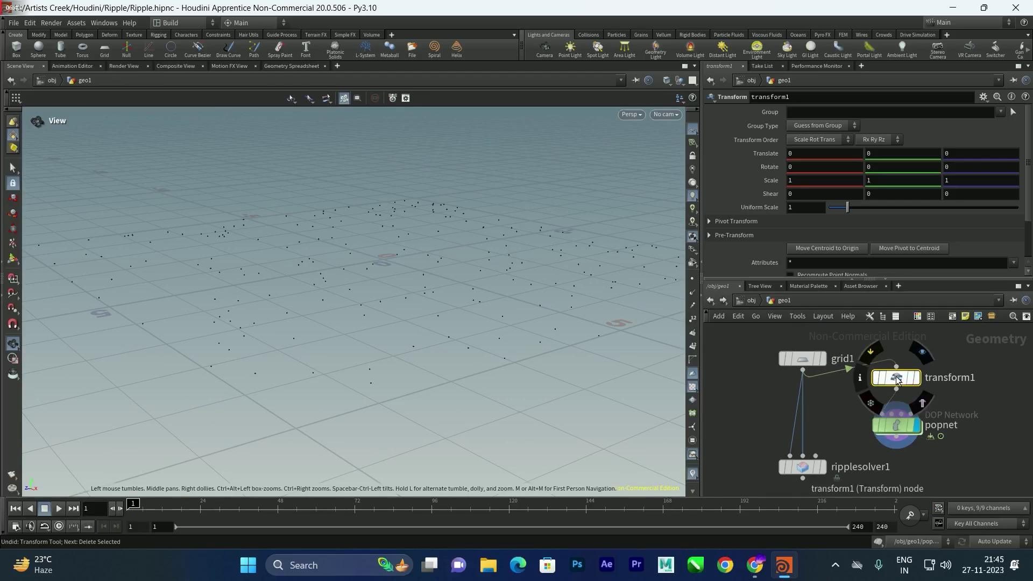
Step: Set transform1's Translate Y to 8, then lower it to 2
{"action": "left_click", "coordinate": [866, 153]}
{"action": "type", "text": "8"}
{"action": "key", "text": "Return"}
{"action": "scroll", "coordinate": [463, 188], "scroll_direction": "down", "scroll_amount": 6}
{"action": "scroll", "coordinate": [386, 226], "scroll_direction": "down", "scroll_amount": 3}
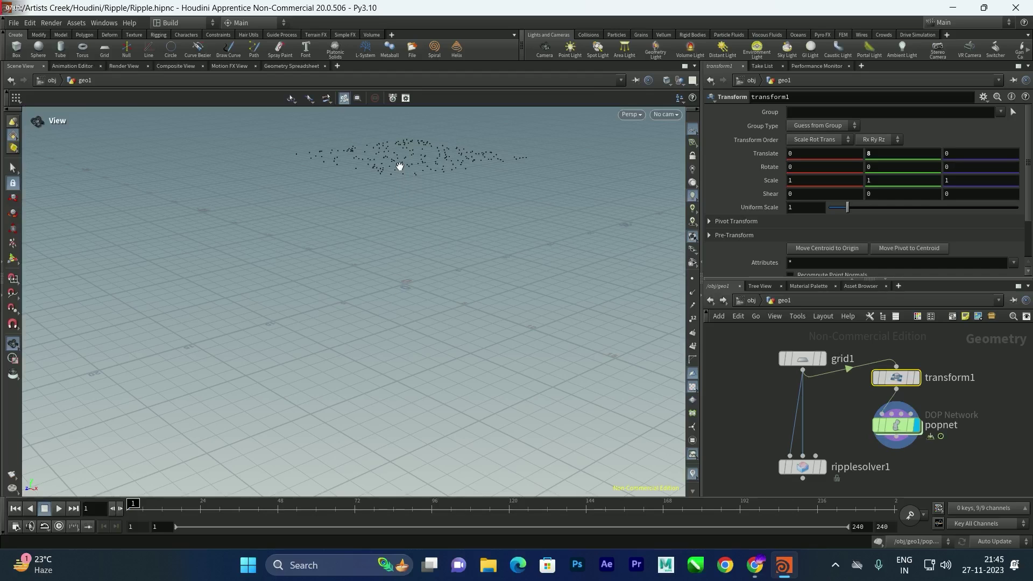
{"action": "left_click_drag", "start_coordinate": [447, 208], "coordinate": [323, 223]}
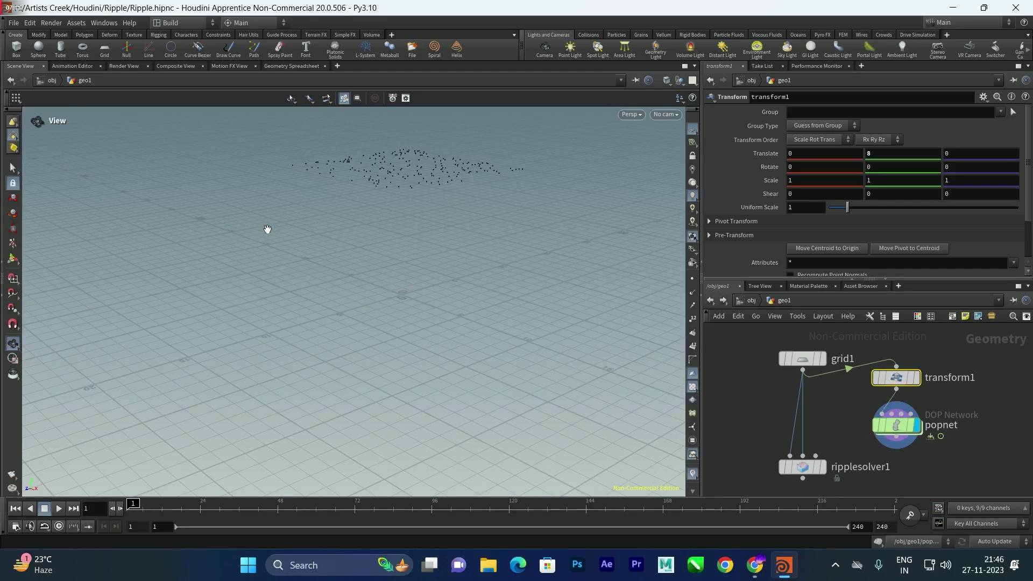
{"action": "left_click_drag", "start_coordinate": [462, 182], "coordinate": [442, 177]}
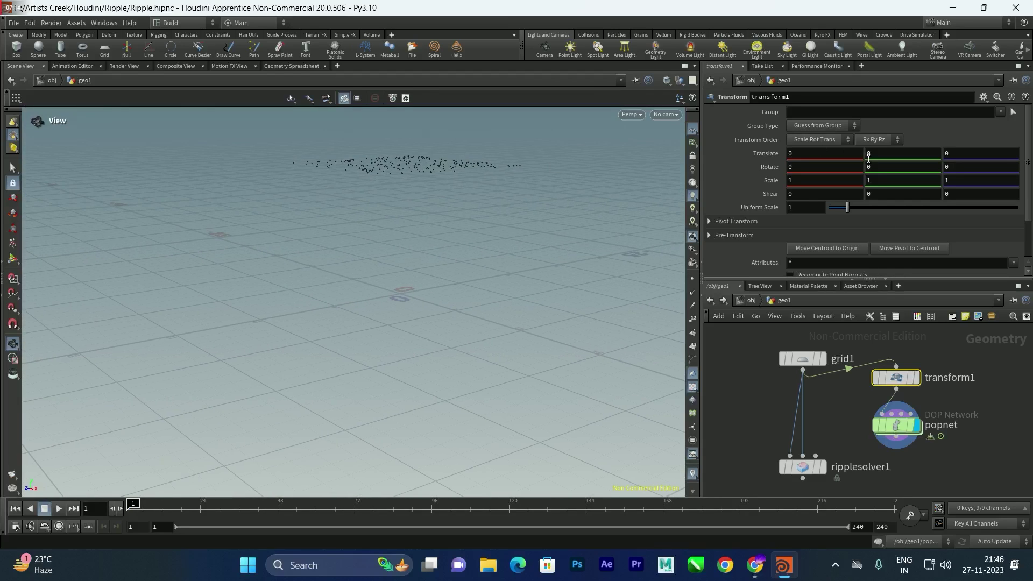
{"action": "type", "text": "2"}
{"action": "key", "text": "Return"}
{"action": "left_click_drag", "start_coordinate": [445, 263], "coordinate": [431, 257]}
{"action": "left_click_drag", "start_coordinate": [347, 256], "coordinate": [378, 257]}
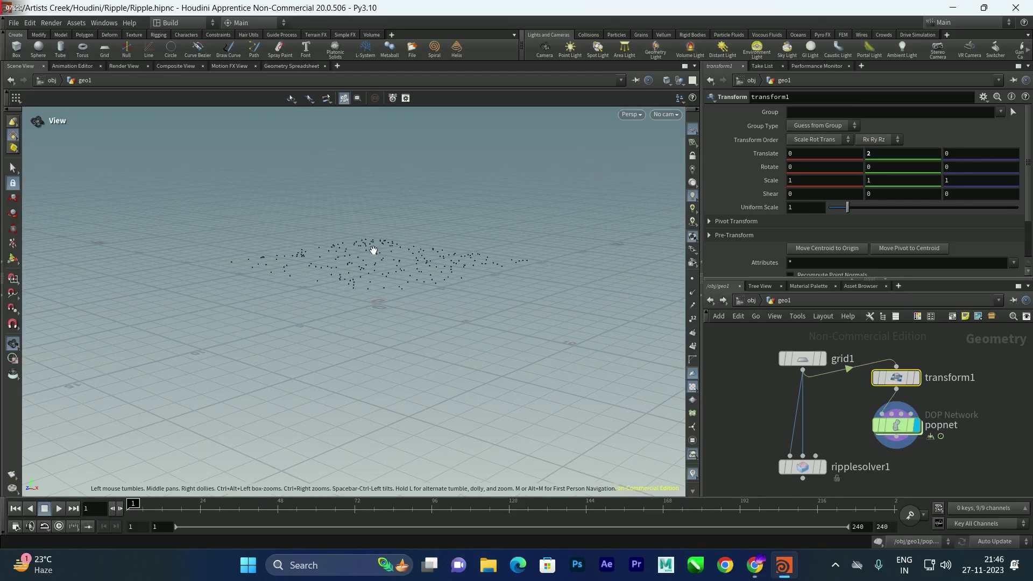
{"action": "left_click_drag", "start_coordinate": [401, 295], "coordinate": [402, 235]}
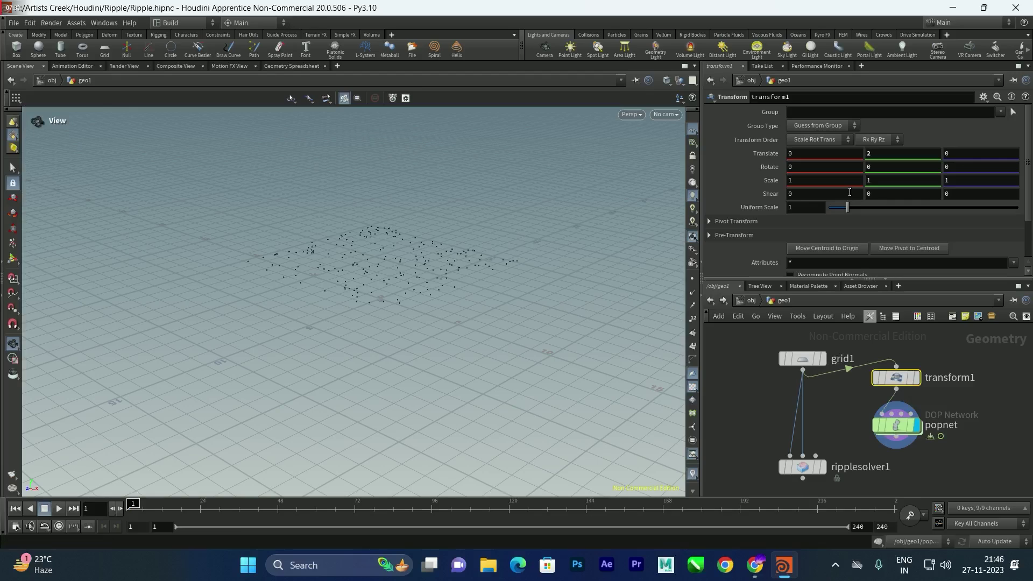
Step: Set transform1's Uniform Scale to 0.7 and display the ripplesolver1 grid
{"action": "type", "text": "0."}
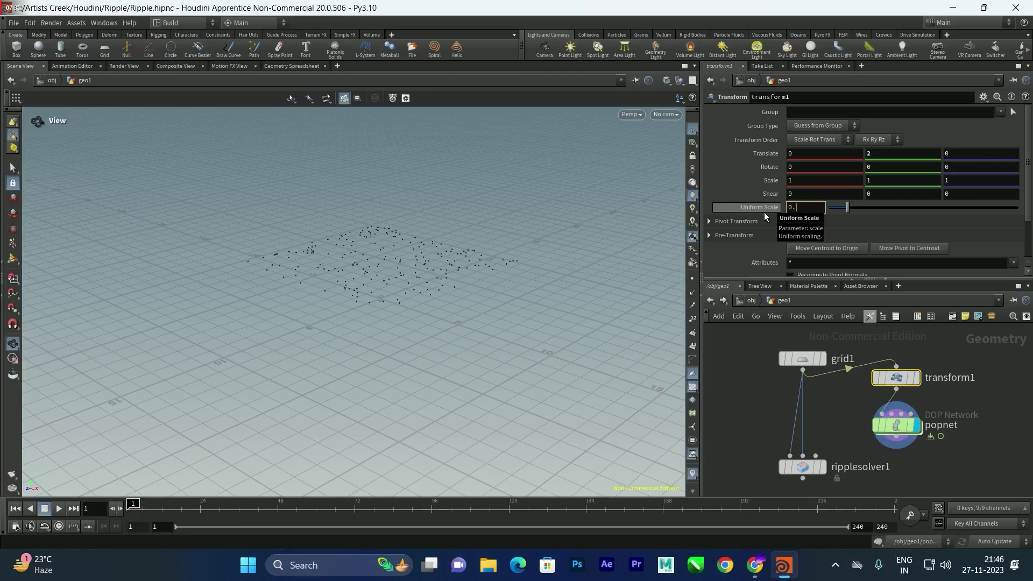
{"action": "type", "text": "7"}
{"action": "key", "text": "Return"}
{"action": "left_click", "coordinate": [821, 467]}
{"action": "left_click_drag", "start_coordinate": [435, 252], "coordinate": [391, 280]}
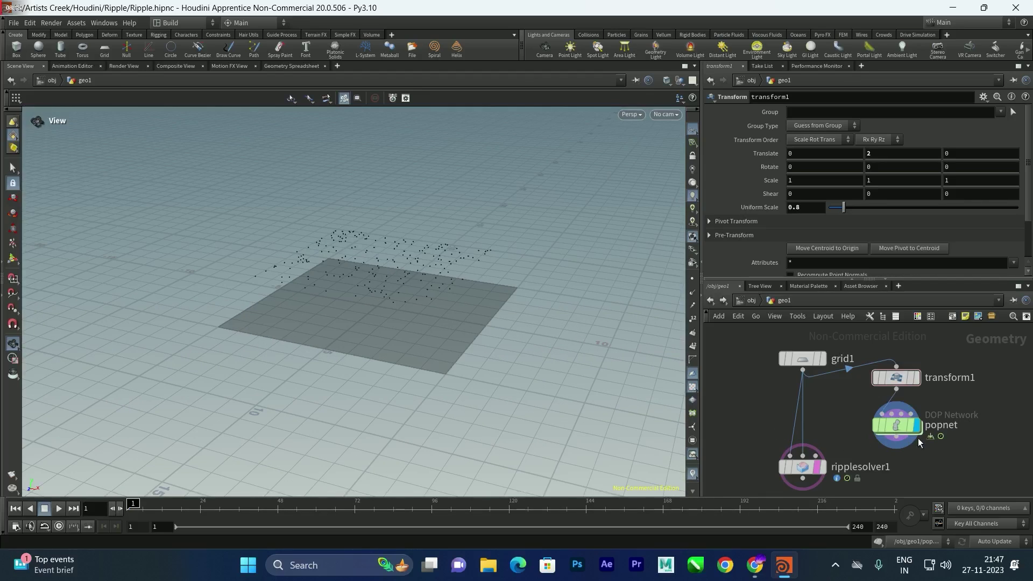
Step: Inside popnet, select source_first_input, turn off Guide, and show its Birth settings
{"action": "double_click", "coordinate": [903, 424]}
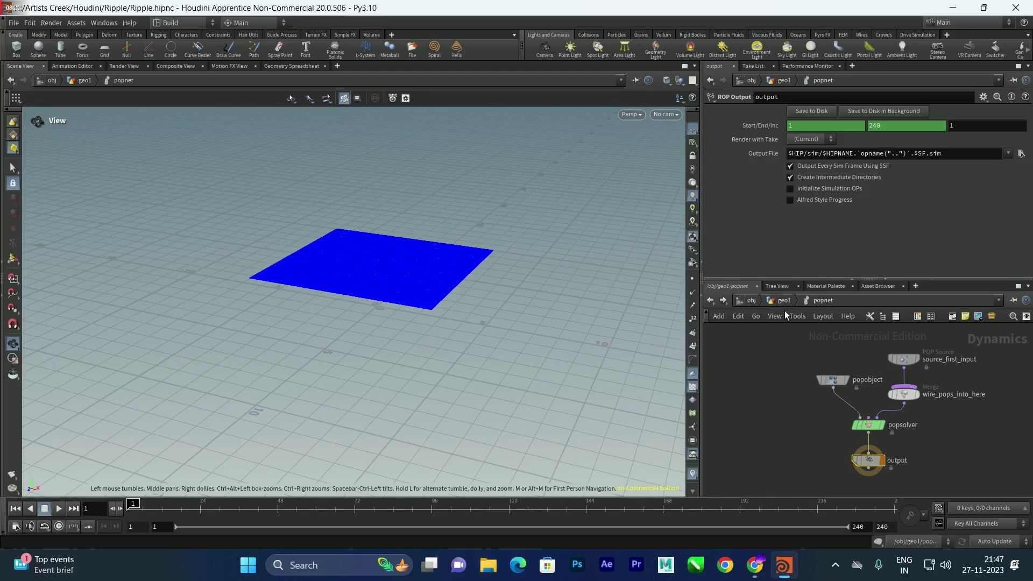
{"action": "scroll", "coordinate": [782, 413], "scroll_direction": "up", "scroll_amount": 3}
{"action": "left_click_drag", "start_coordinate": [823, 402], "coordinate": [825, 370]}
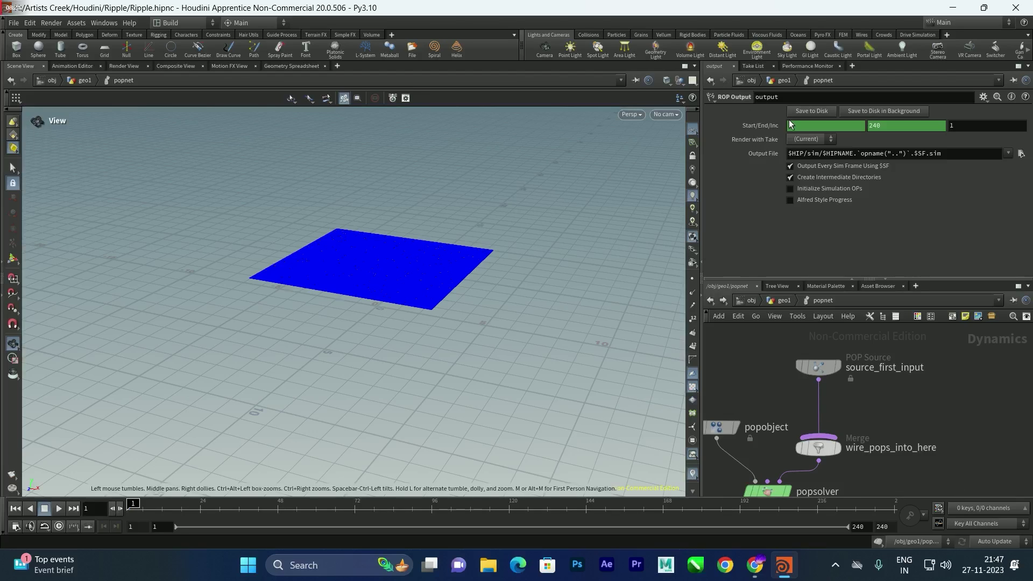
{"action": "left_click", "coordinate": [818, 367]}
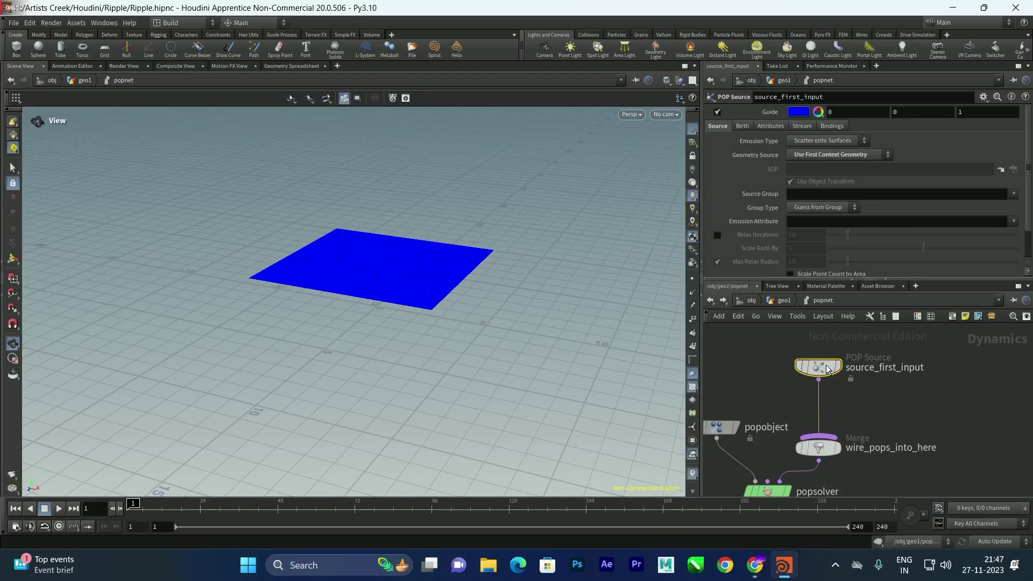
{"action": "left_click", "coordinate": [717, 112]}
{"action": "left_click", "coordinate": [742, 125]}
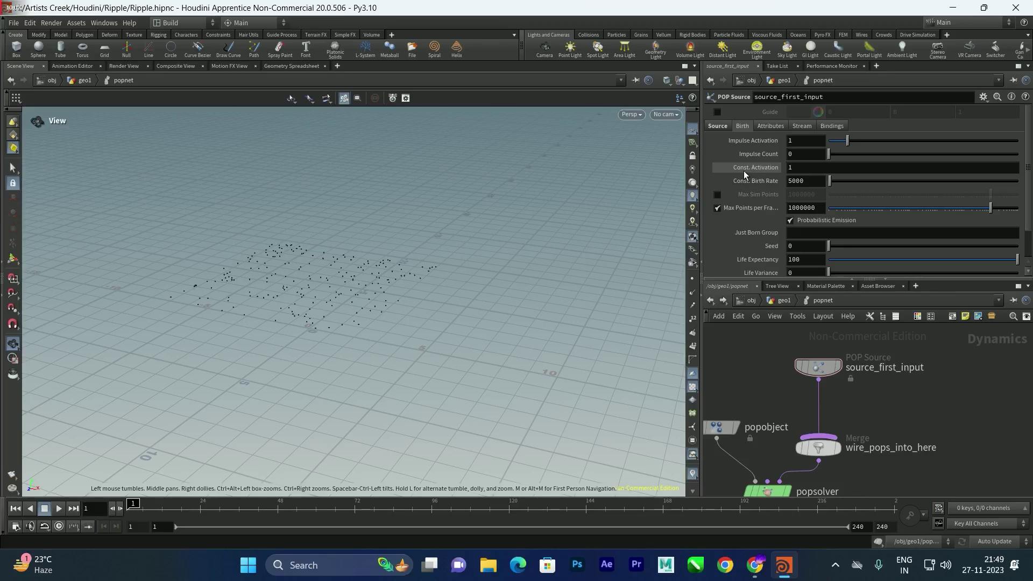
Step: Set Const. Activation to $FF<40 and play back to check emission
{"action": "left_click", "coordinate": [833, 168]}
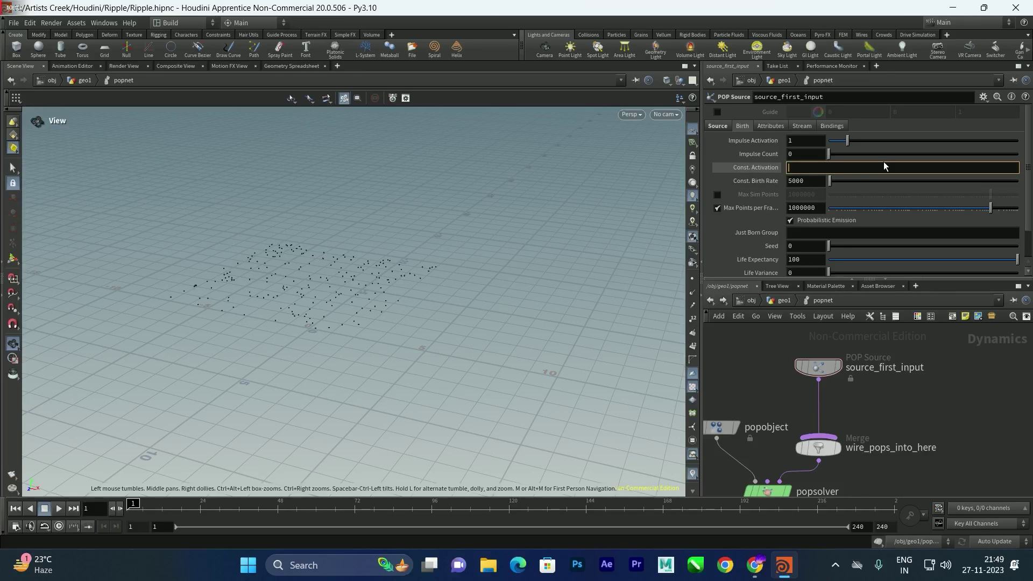
{"action": "type", "text": "$FF<"}
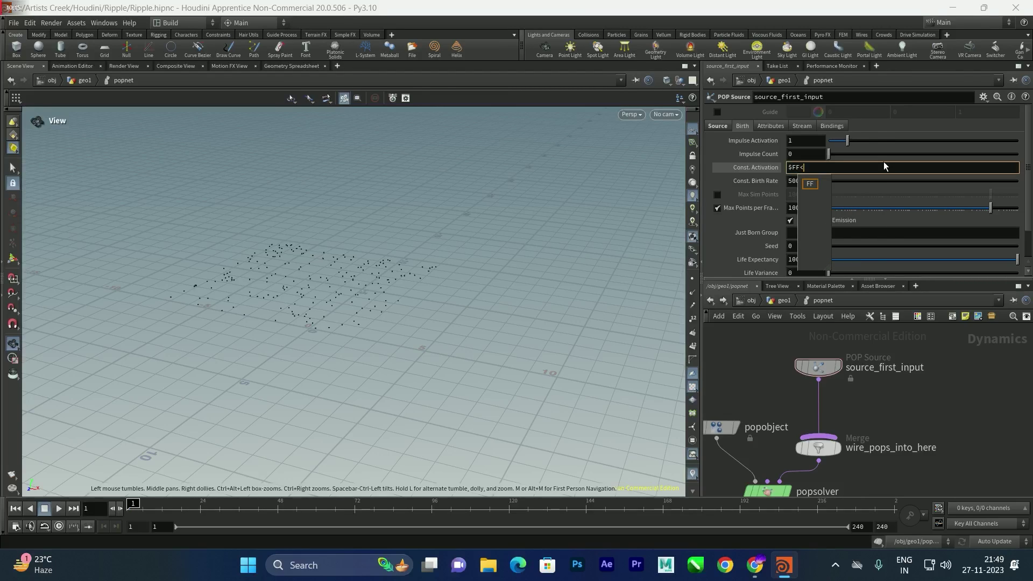
{"action": "key", "text": "Escape"}
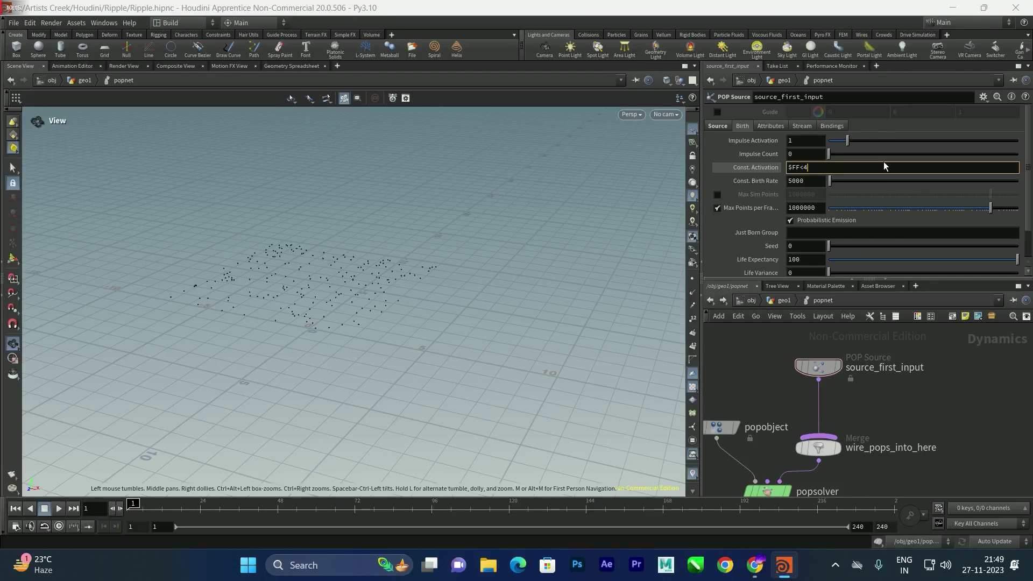
{"action": "key", "text": "Return"}
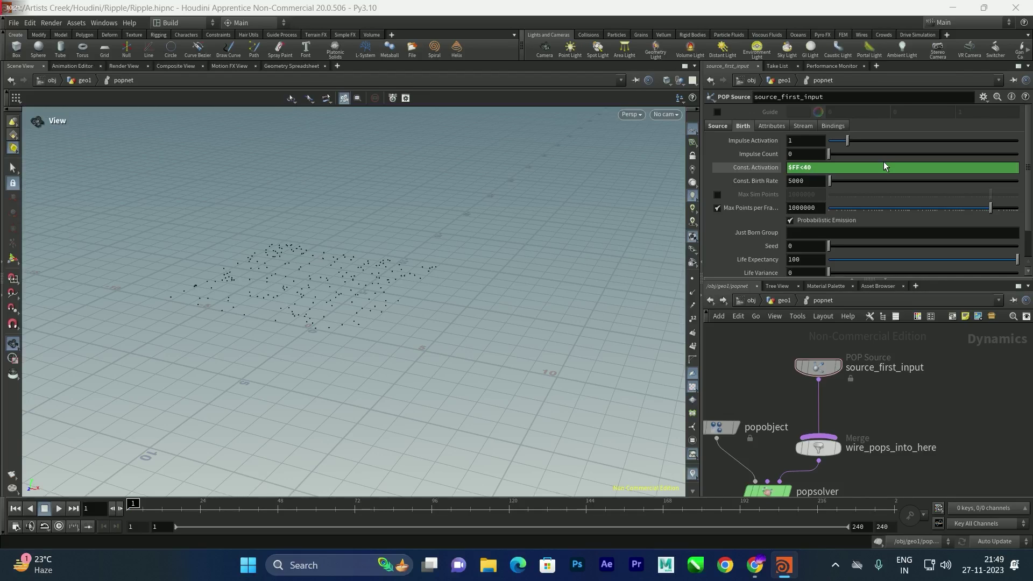
{"action": "key", "text": "Up"}
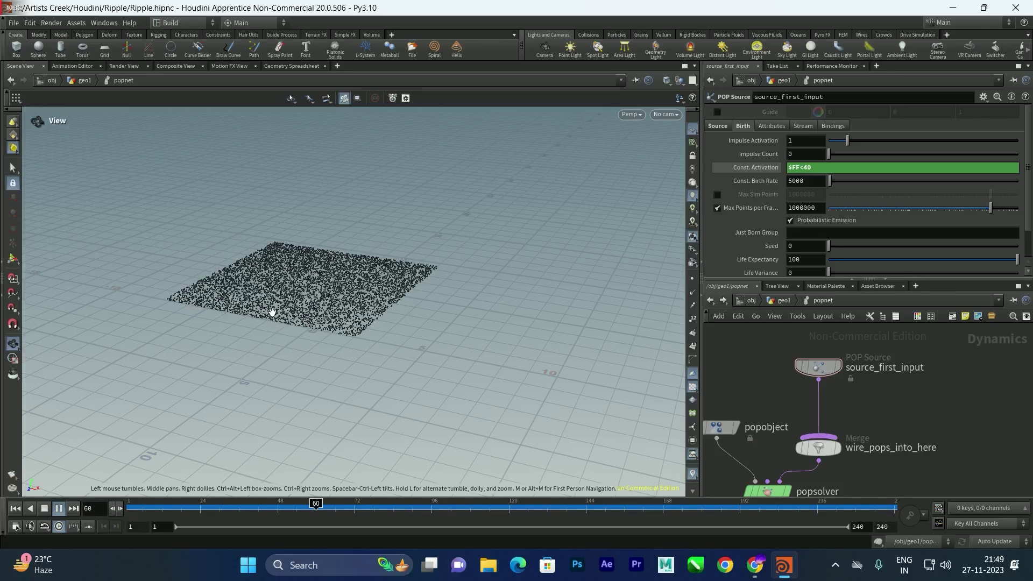
{"action": "left_click", "coordinate": [45, 508]}
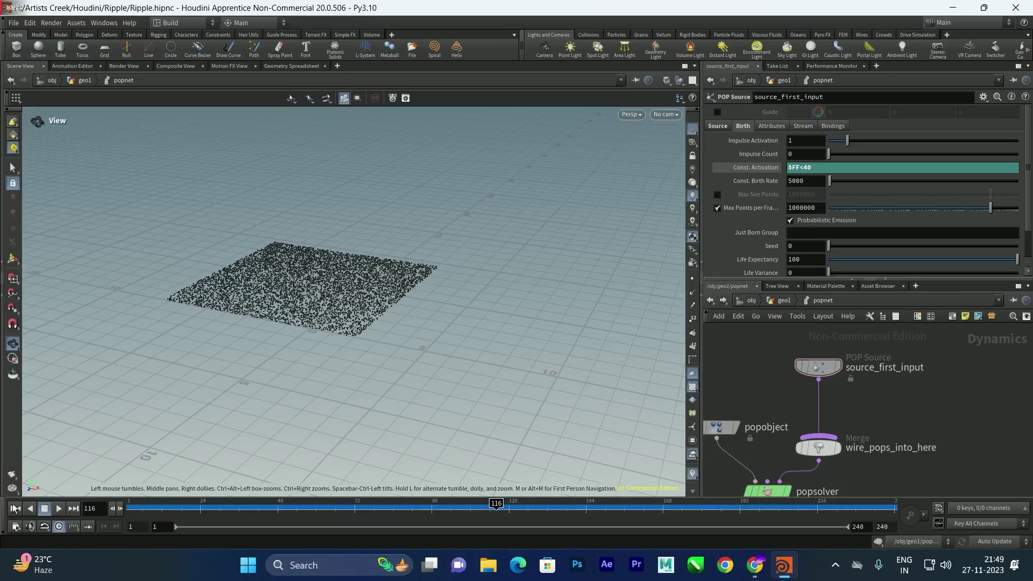
{"action": "left_click", "coordinate": [15, 508]}
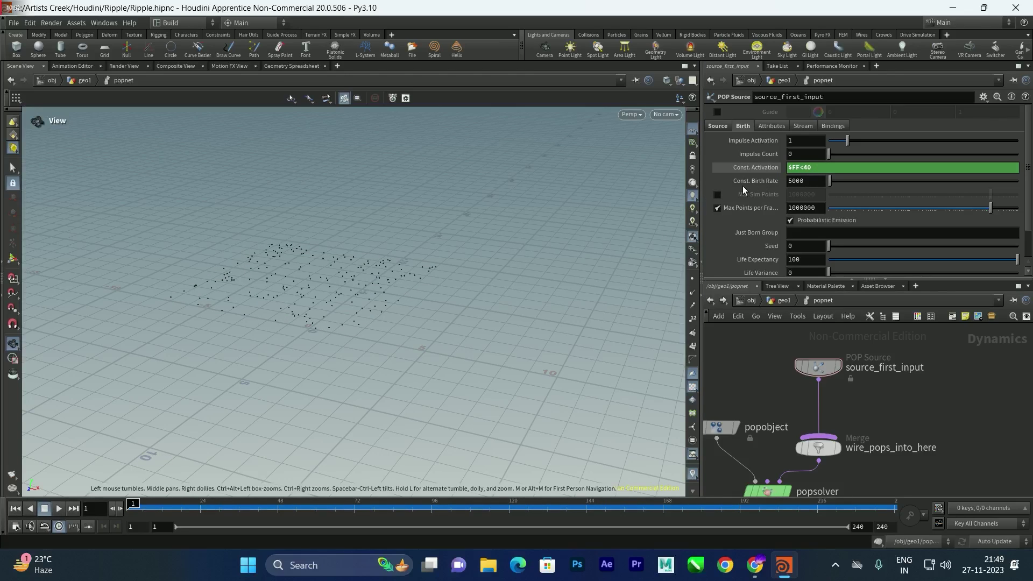
Step: Set Const. Birth Rate to 15 and play back to check fewer particles
{"action": "left_click_drag", "start_coordinate": [807, 182], "coordinate": [733, 194]}
{"action": "type", "text": "15"}
{"action": "key", "text": "Return"}
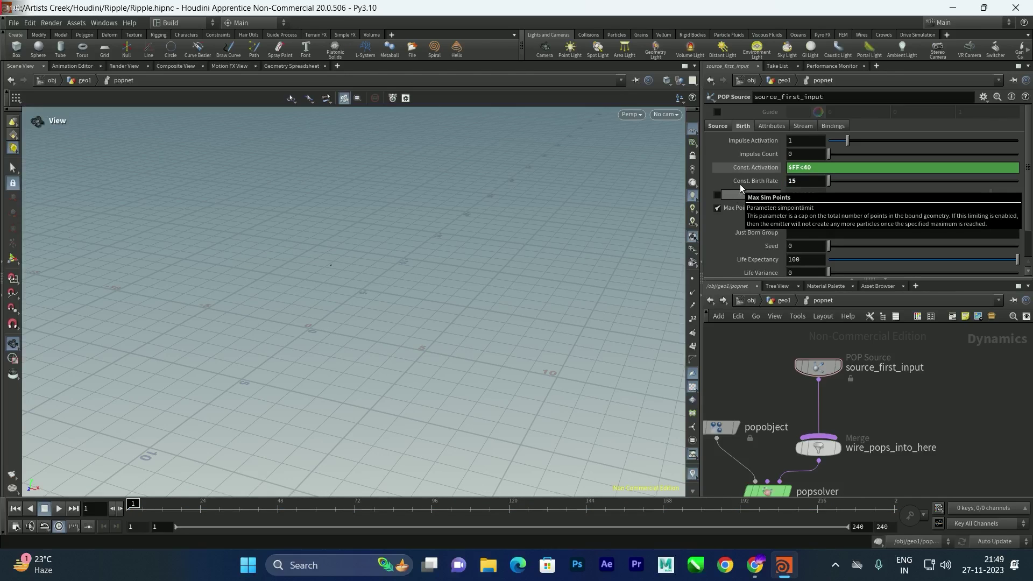
{"action": "left_click", "coordinate": [60, 509]}
{"action": "left_click", "coordinate": [61, 509]}
Step: Move the output node lower to make room below popsolver
{"action": "left_click_drag", "start_coordinate": [339, 292], "coordinate": [363, 264]}
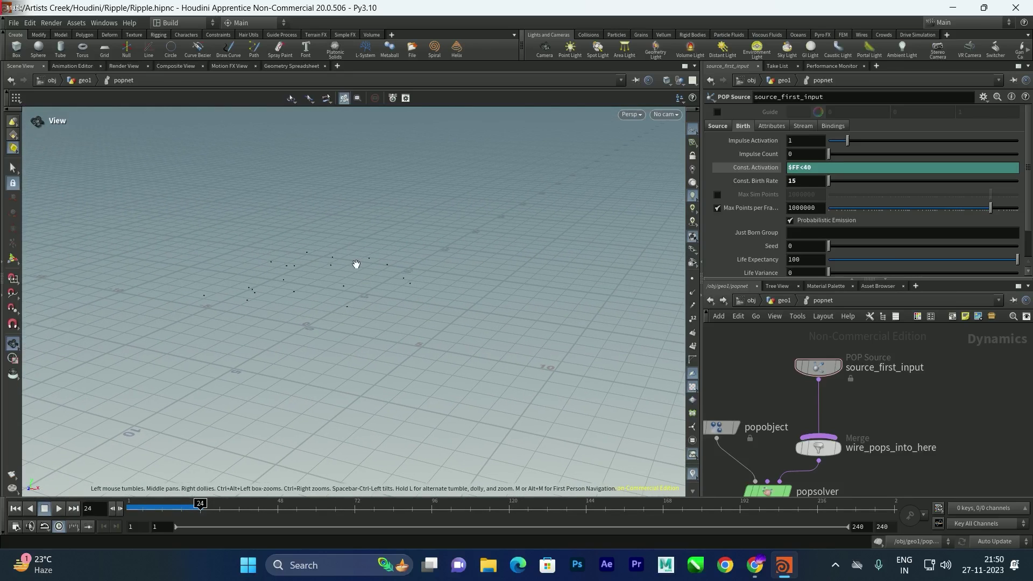
{"action": "middle_click_drag", "start_coordinate": [915, 447], "coordinate": [958, 330]}
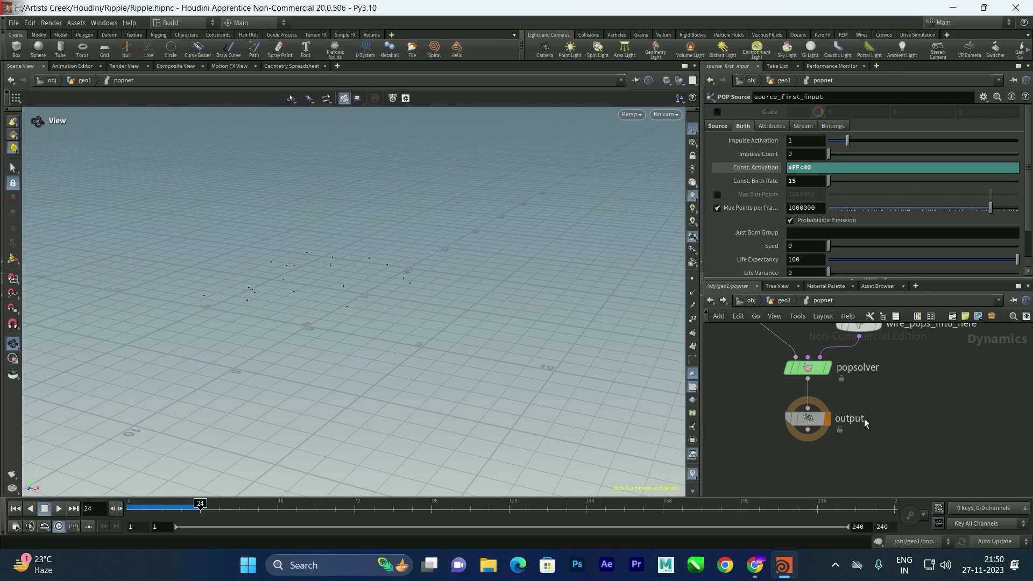
{"action": "left_click_drag", "start_coordinate": [818, 418], "coordinate": [819, 461]}
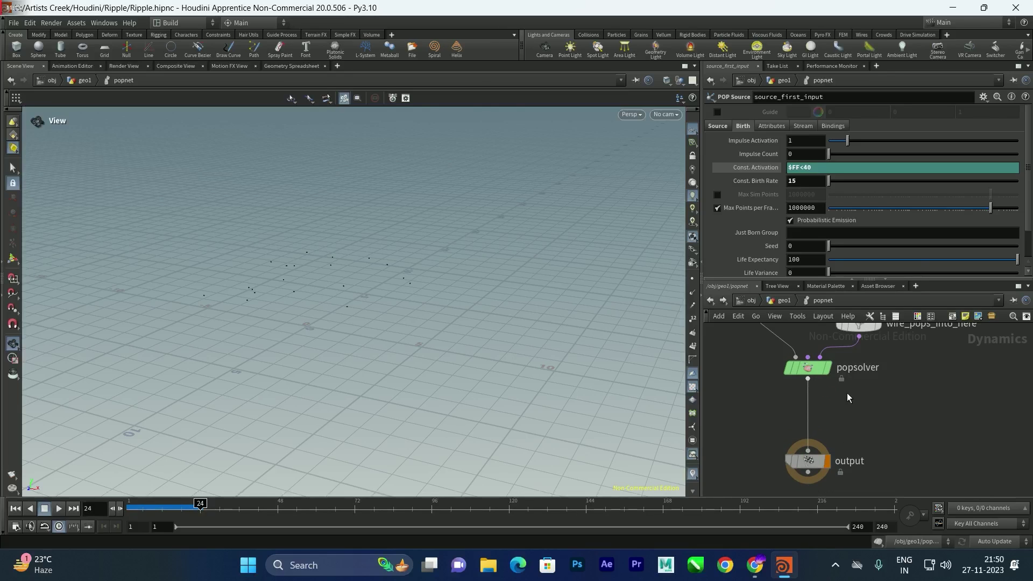
{"action": "key", "text": "Tab"}
Step: Insert a Gravity Force between popsolver and output, then replay to watch particles fall
{"action": "type", "text": "grav"}
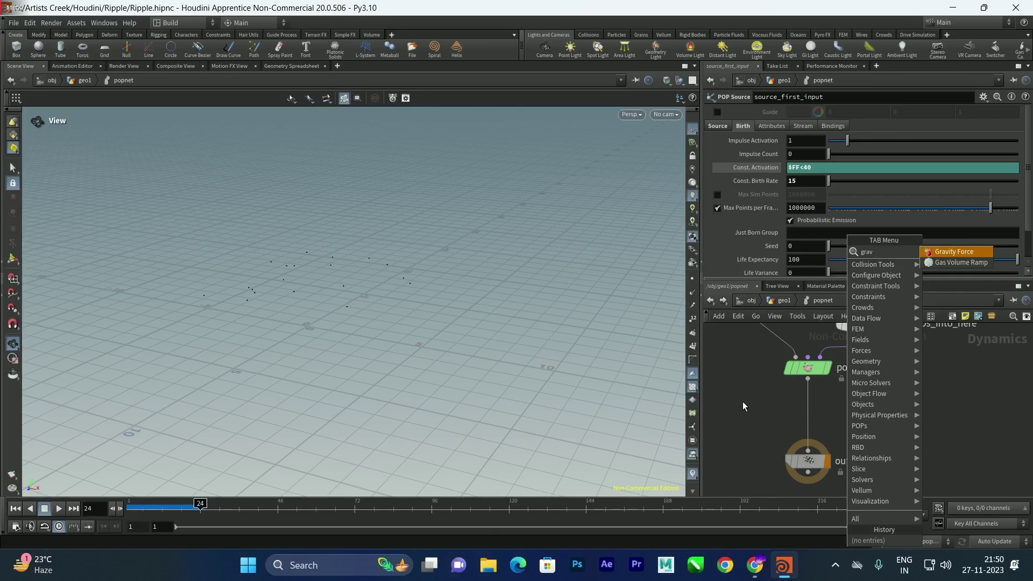
{"action": "key", "text": "Return"}
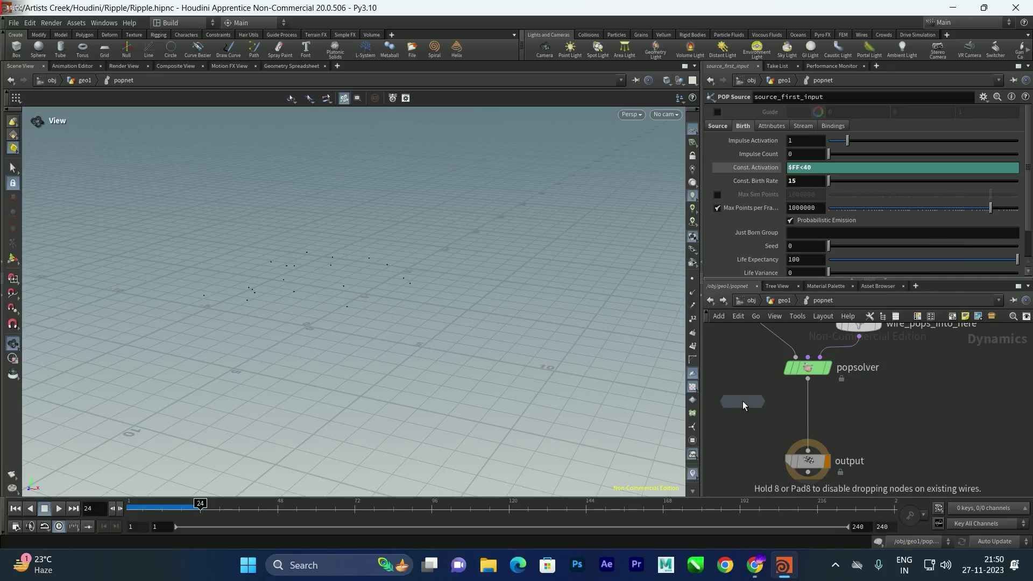
{"action": "left_click", "coordinate": [806, 413]}
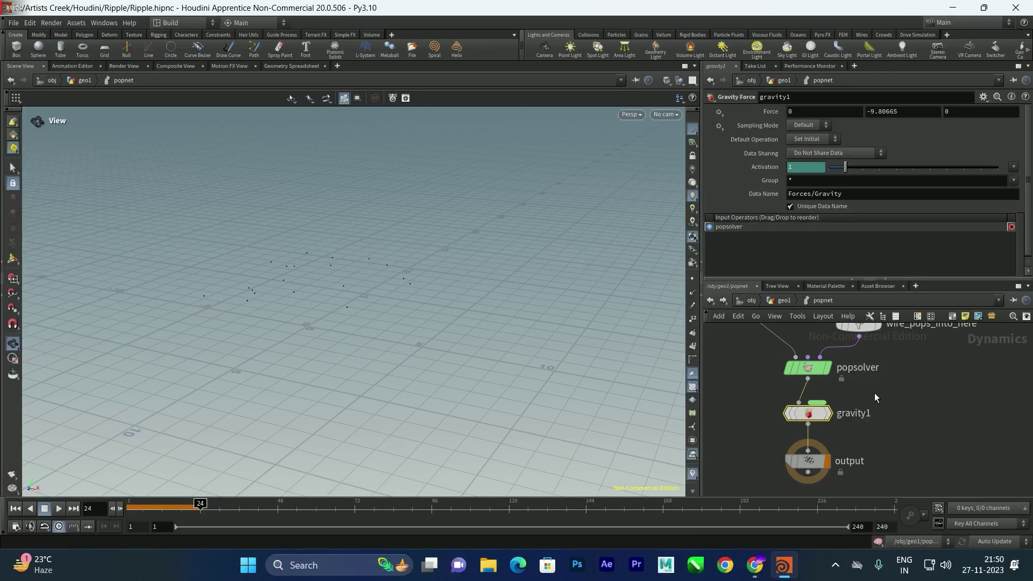
{"action": "left_click", "coordinate": [15, 508]}
{"action": "left_click", "coordinate": [58, 508]}
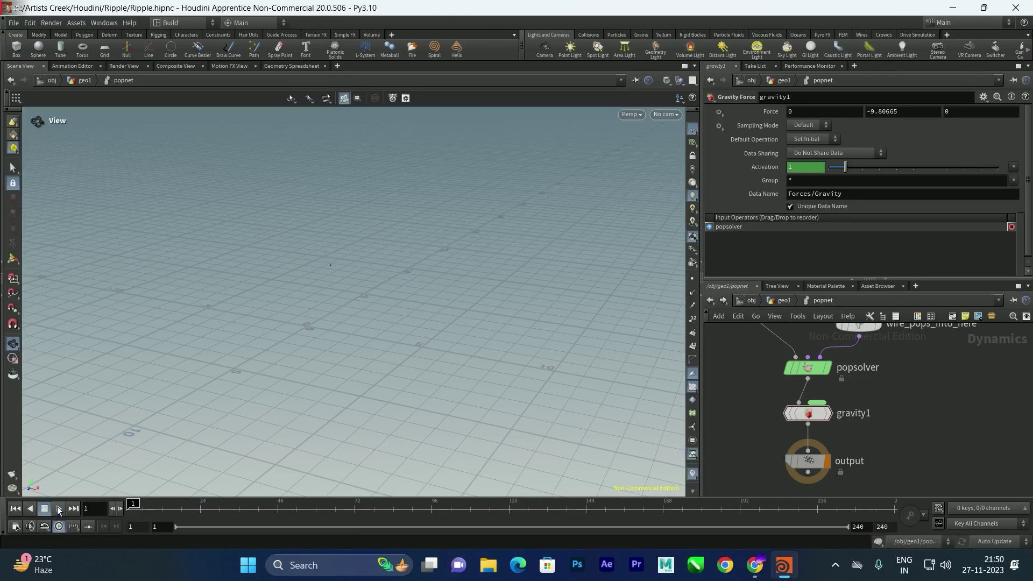
{"action": "left_click", "coordinate": [59, 508]}
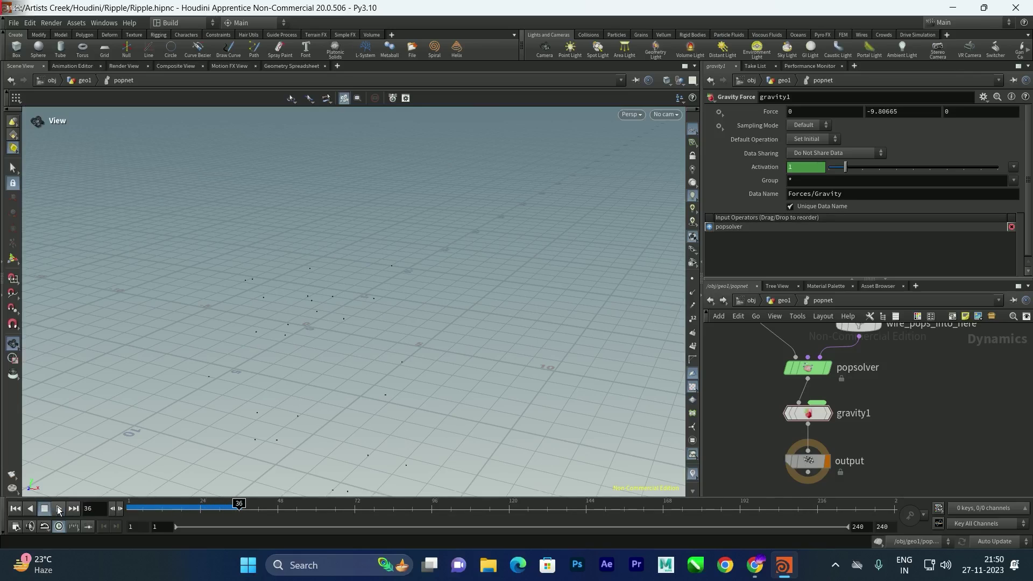
{"action": "left_click", "coordinate": [15, 508]}
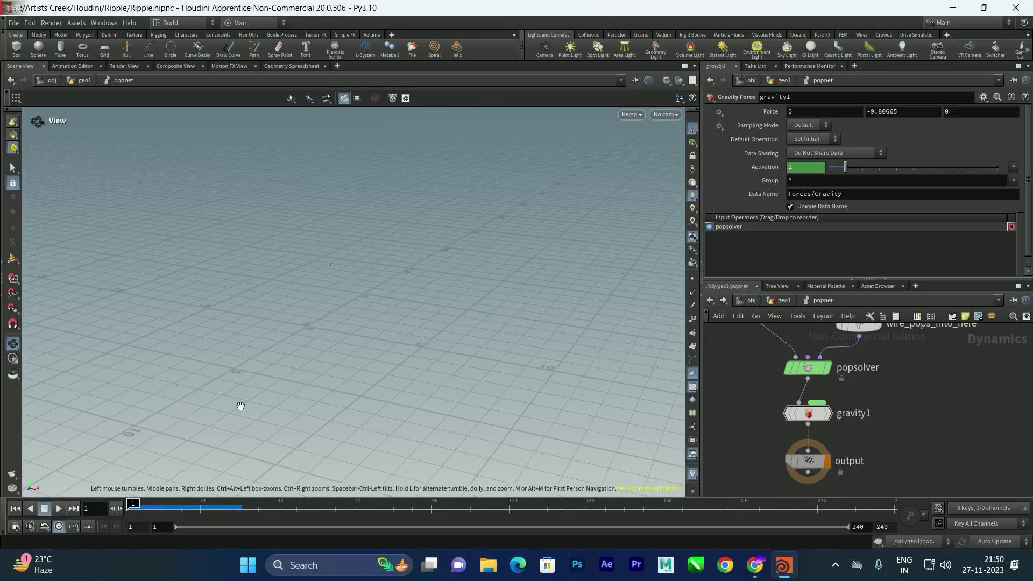
{"action": "left_click", "coordinate": [59, 509]}
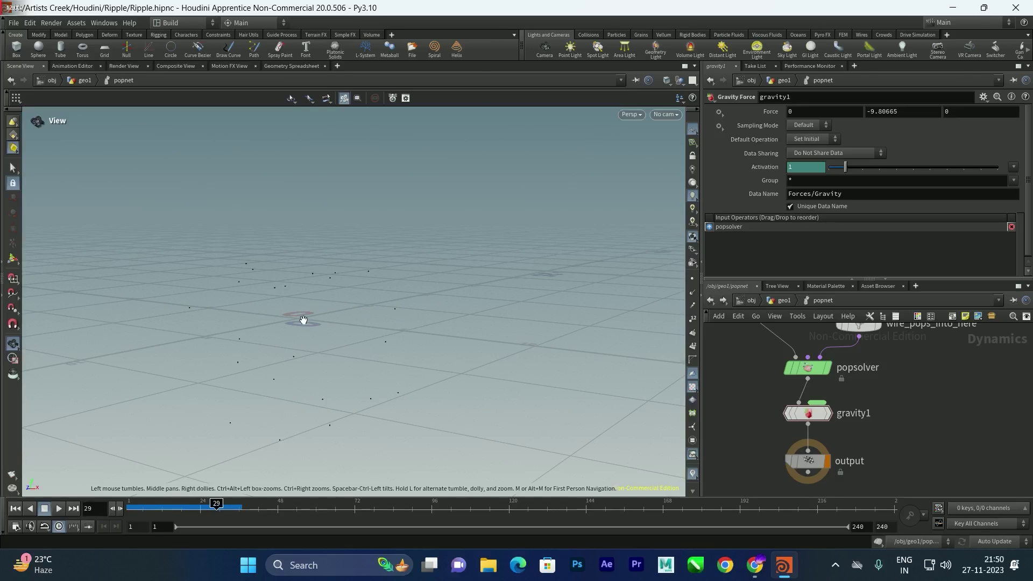
{"action": "scroll", "coordinate": [865, 440], "scroll_direction": "up", "scroll_amount": 3}
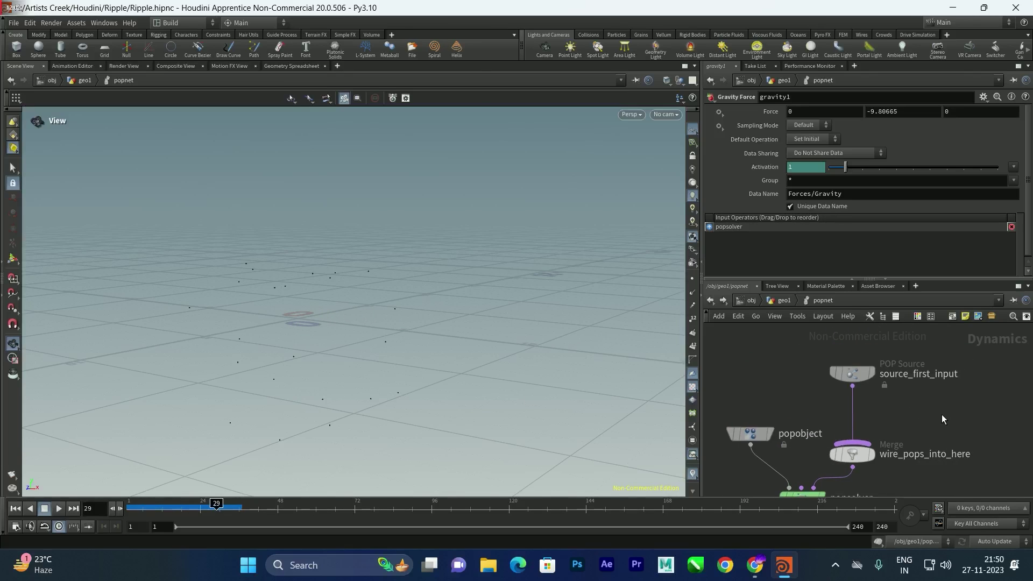
Step: Insert a POP Kill node on the source-to-merge wire
{"action": "key", "text": "Tab"}
{"action": "mouse_move", "coordinate": [730, 389]}
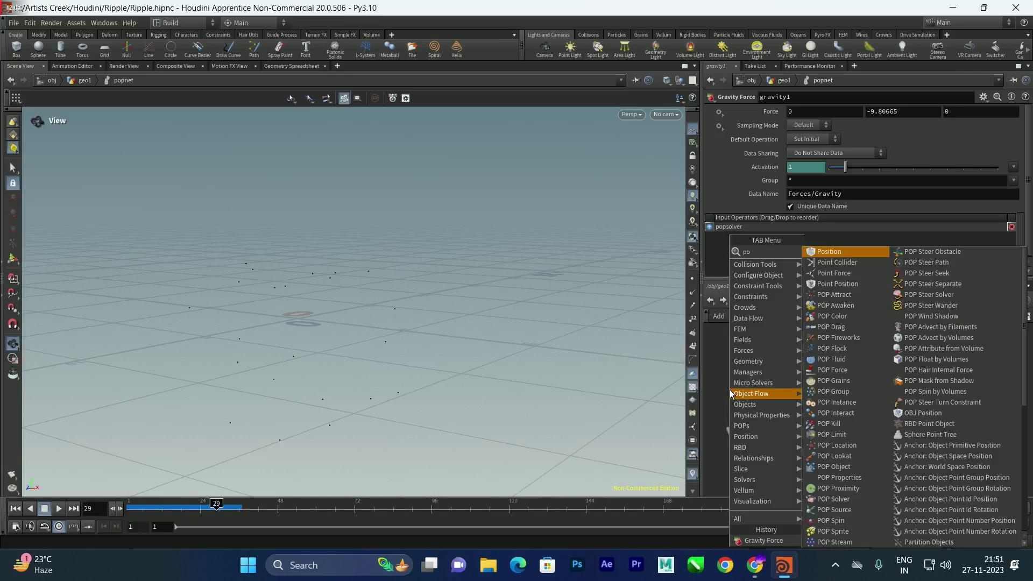
{"action": "key", "text": "Return"}
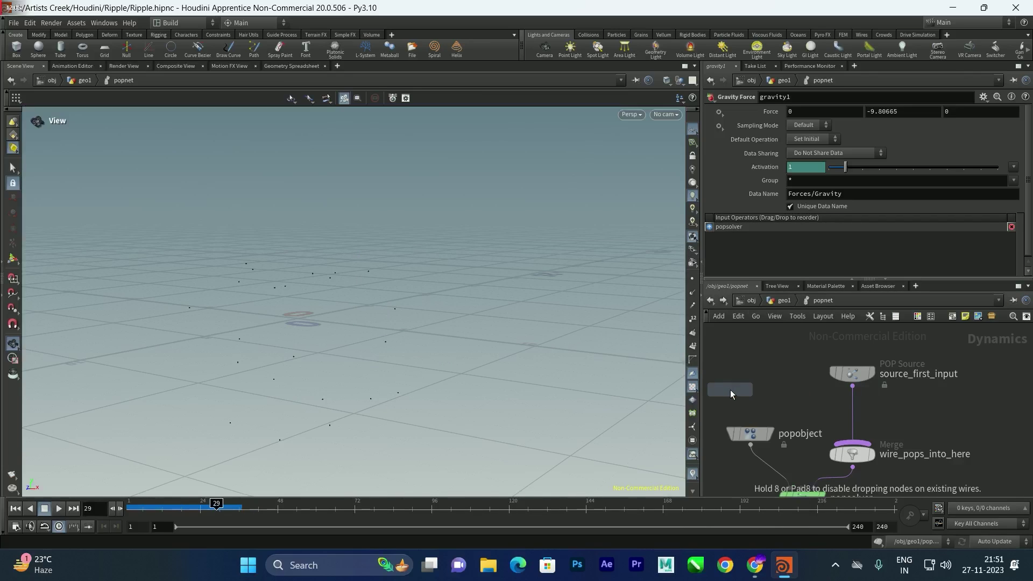
{"action": "left_click", "coordinate": [856, 409]}
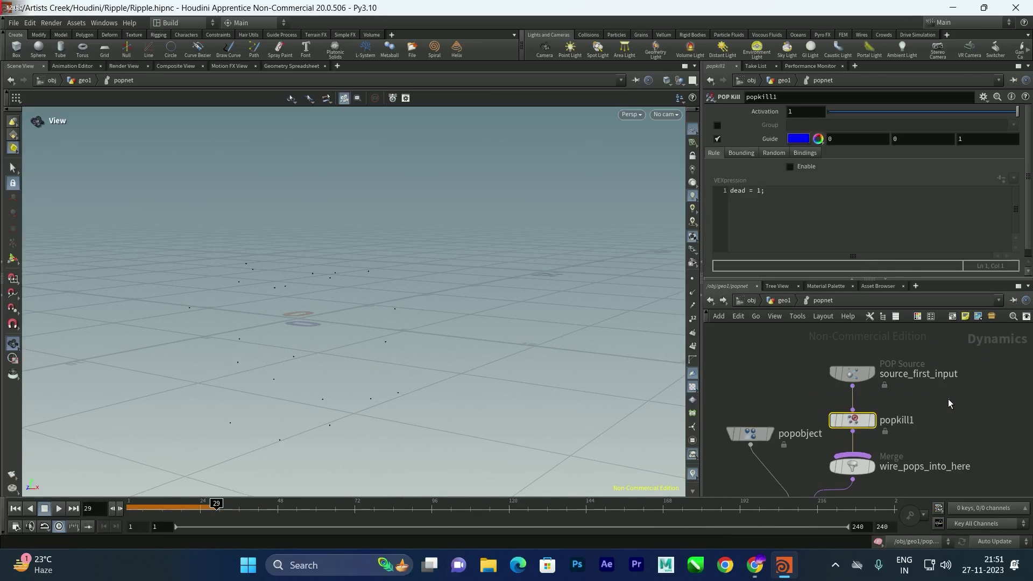
Step: Enable popkill1's Bounding box with Size 10, 1, 10 and Center Y -1
{"action": "left_click", "coordinate": [746, 153]}
{"action": "left_click", "coordinate": [790, 167]}
{"action": "left_click", "coordinate": [801, 192]}
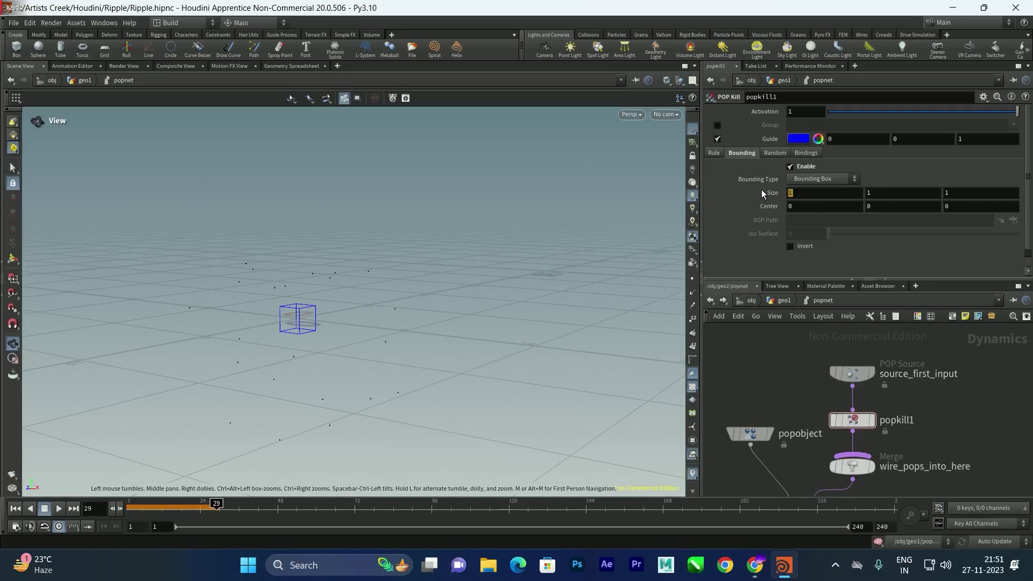
{"action": "type", "text": "0"}
{"action": "key", "text": "Tab"}
{"action": "key", "text": "Tab"}
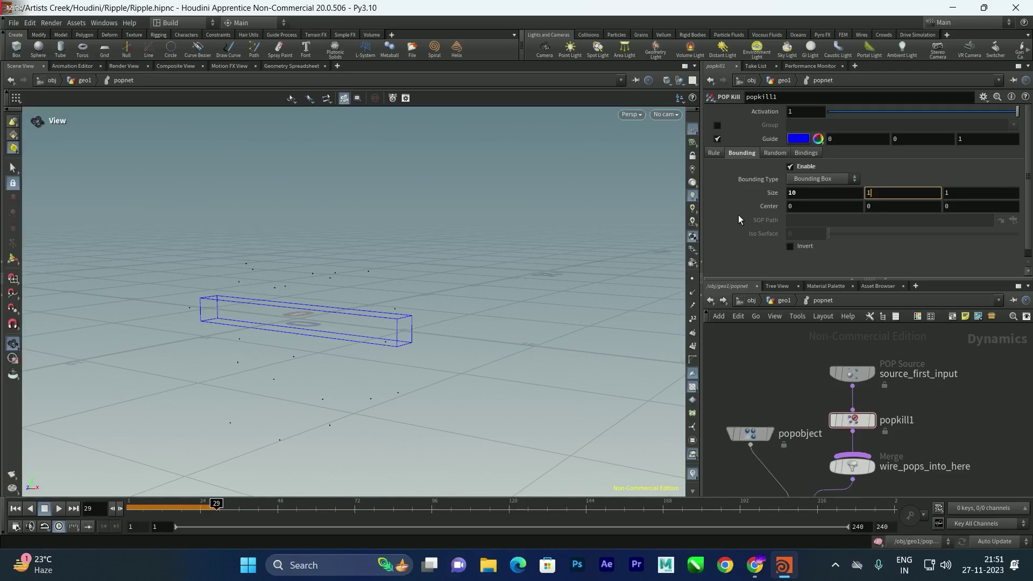
{"action": "type", "text": "10"}
{"action": "key", "text": "Return"}
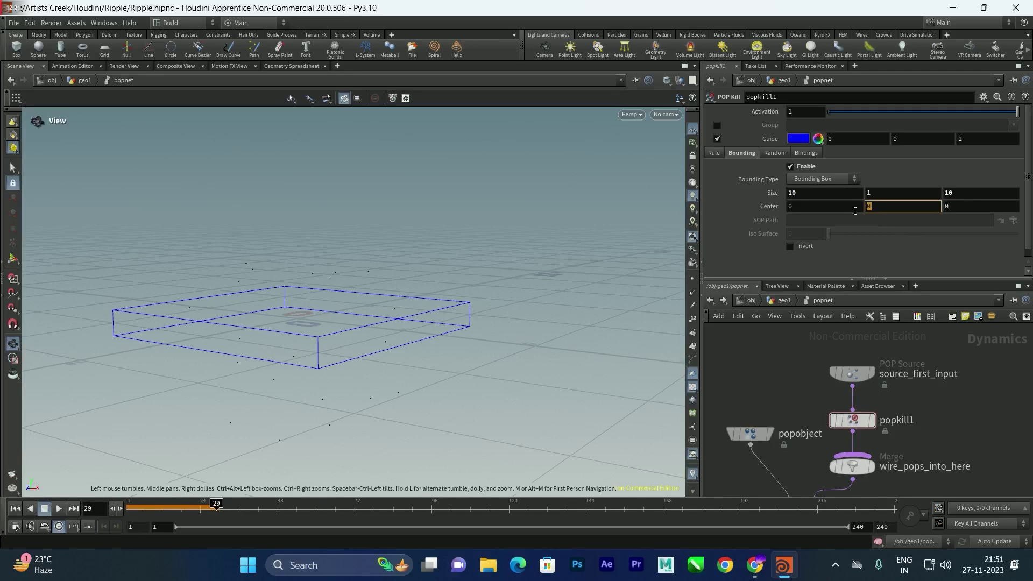
{"action": "type", "text": "-1"}
{"action": "key", "text": "Return"}
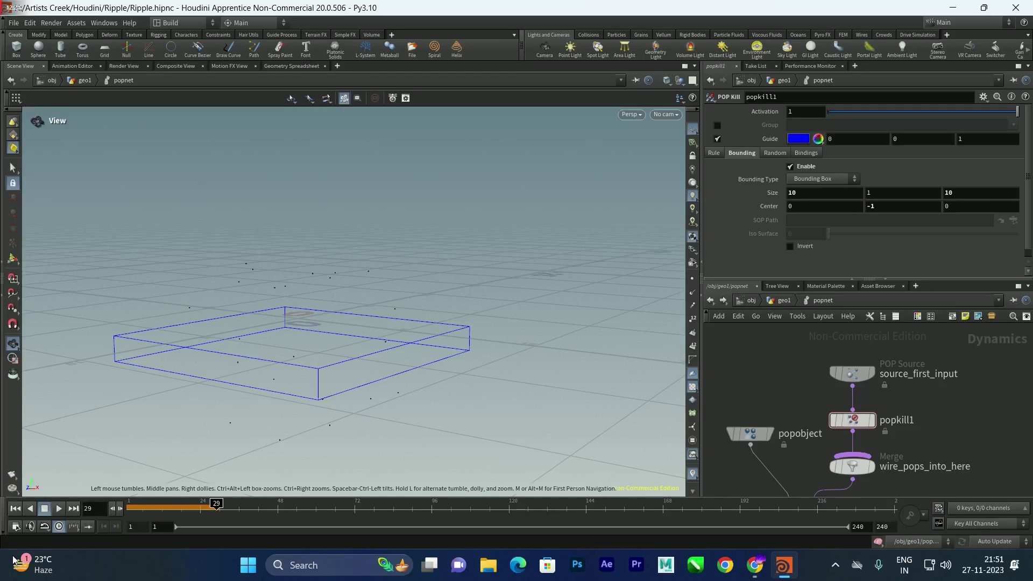
Step: Play the simulation from frame 1 to test the kill box
{"action": "mouse_move", "coordinate": [231, 362]}
{"action": "left_mouse_down"}
{"action": "mouse_move", "coordinate": [277, 342]}
{"action": "mouse_move", "coordinate": [316, 350]}
{"action": "mouse_move", "coordinate": [330, 339]}
{"action": "mouse_move", "coordinate": [305, 359]}
{"action": "mouse_move", "coordinate": [210, 364]}
{"action": "mouse_move", "coordinate": [227, 367]}
{"action": "left_mouse_up"}
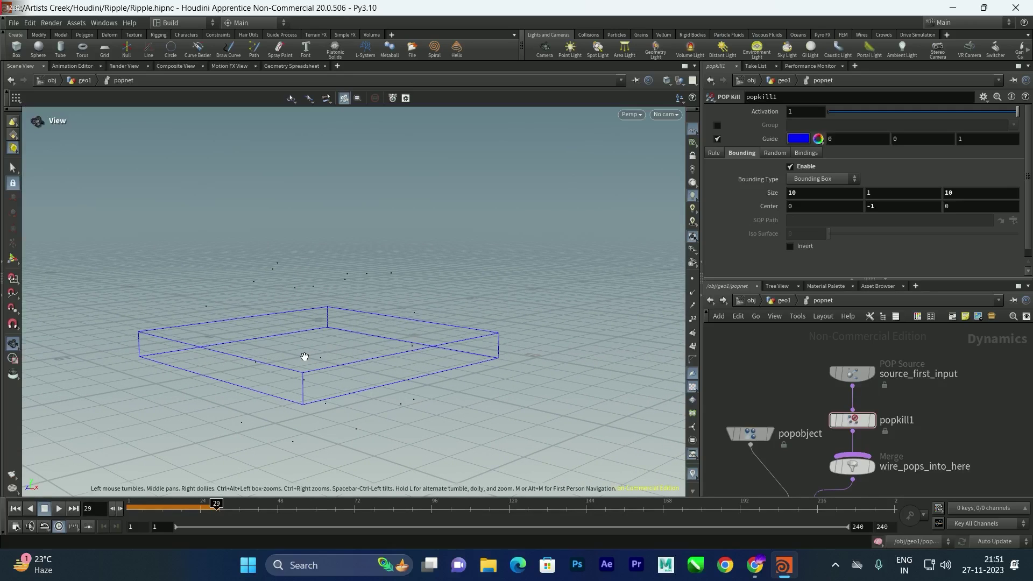
{"action": "left_click", "coordinate": [15, 508]}
{"action": "left_click", "coordinate": [59, 509]}
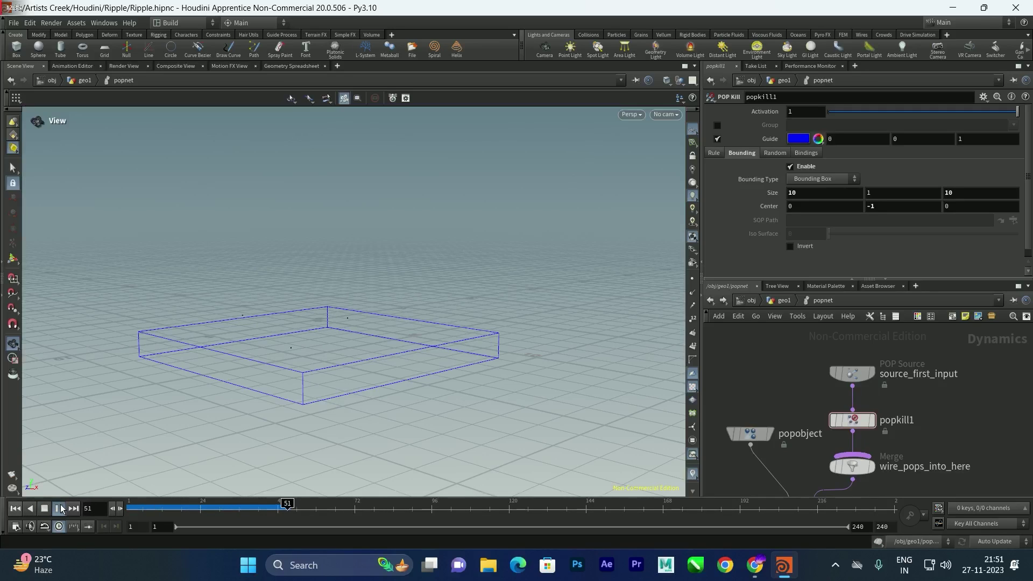
{"action": "left_click", "coordinate": [44, 512]}
{"action": "left_click", "coordinate": [16, 510]}
Step: Return to the geo1 network and add a Sphere node
{"action": "key", "text": "u"}
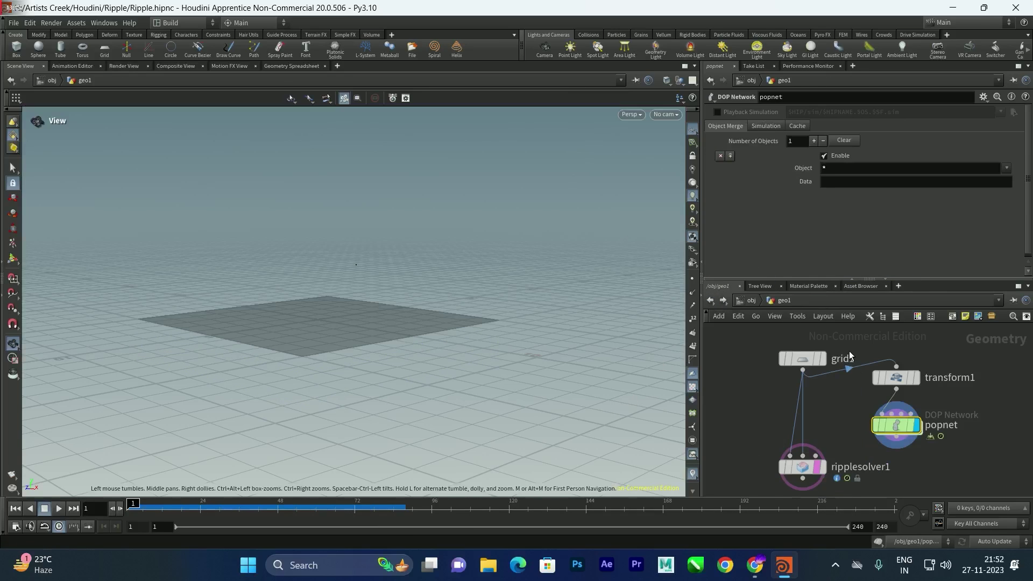
{"action": "left_click_drag", "start_coordinate": [345, 260], "coordinate": [389, 274]}
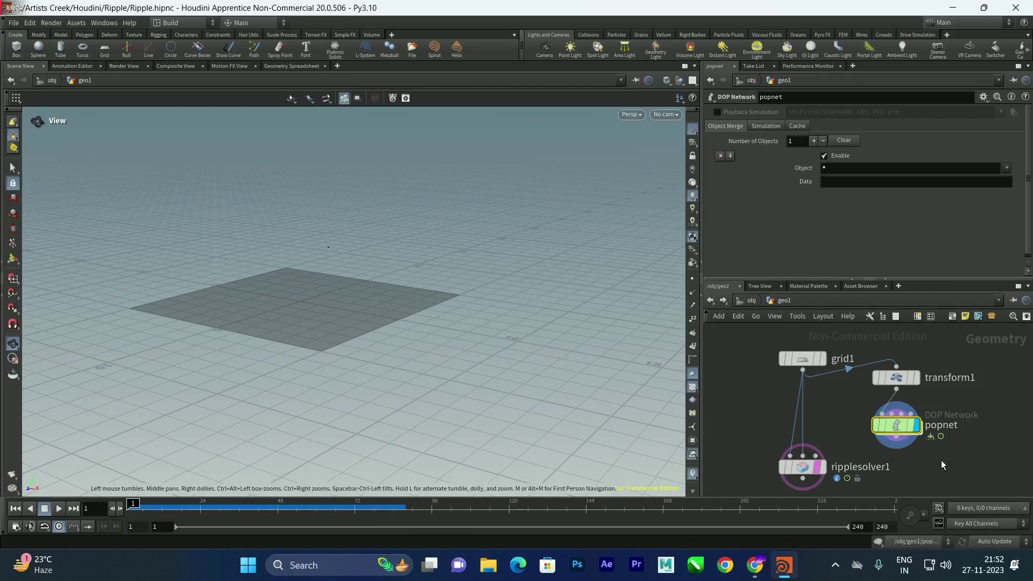
{"action": "middle_click_drag", "start_coordinate": [941, 461], "coordinate": [871, 398]}
{"action": "key", "text": "Tab"}
{"action": "type", "text": "s"}
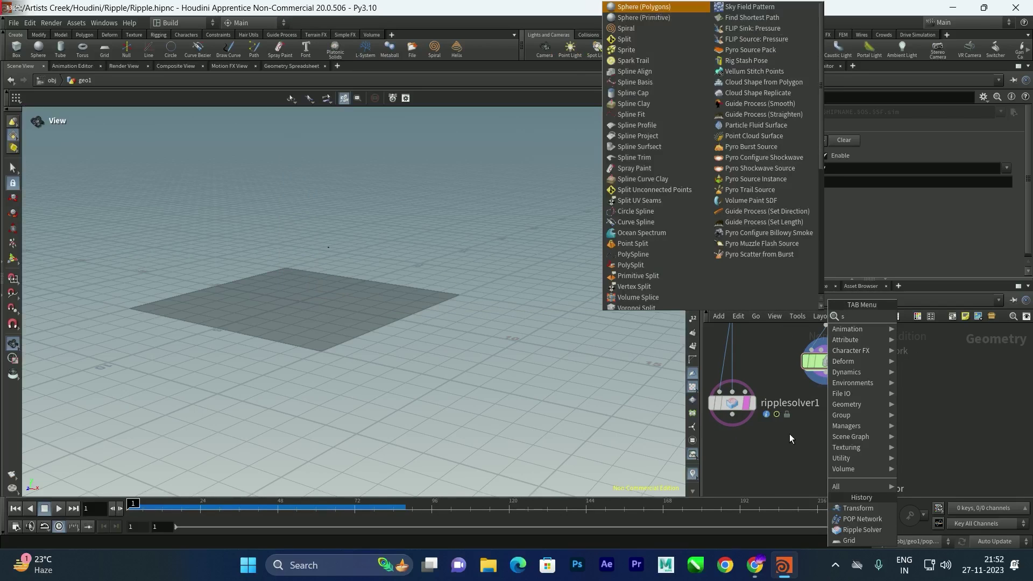
{"action": "type", "text": "phe"}
{"action": "key", "text": "Return"}
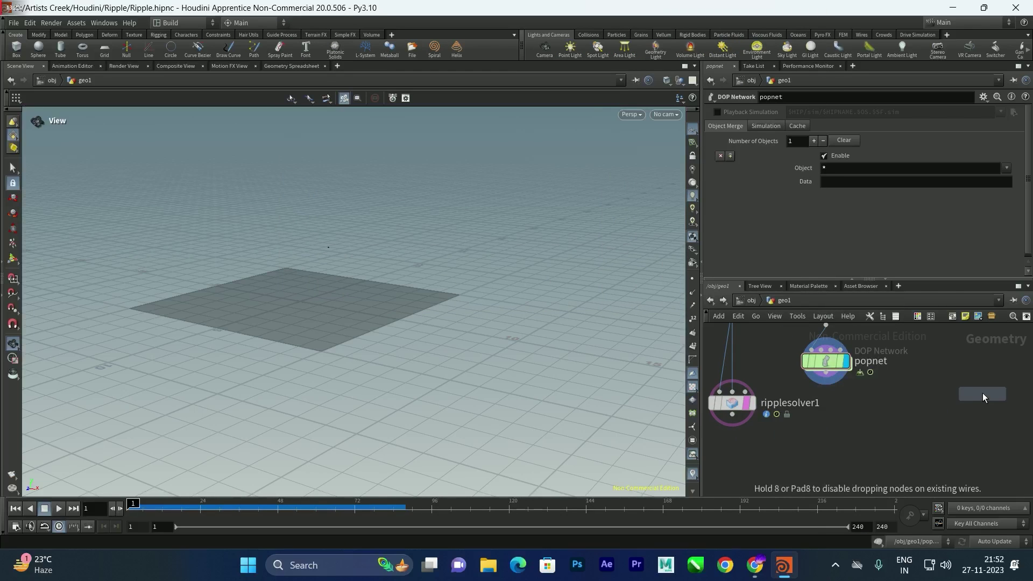
{"action": "left_click", "coordinate": [847, 424]}
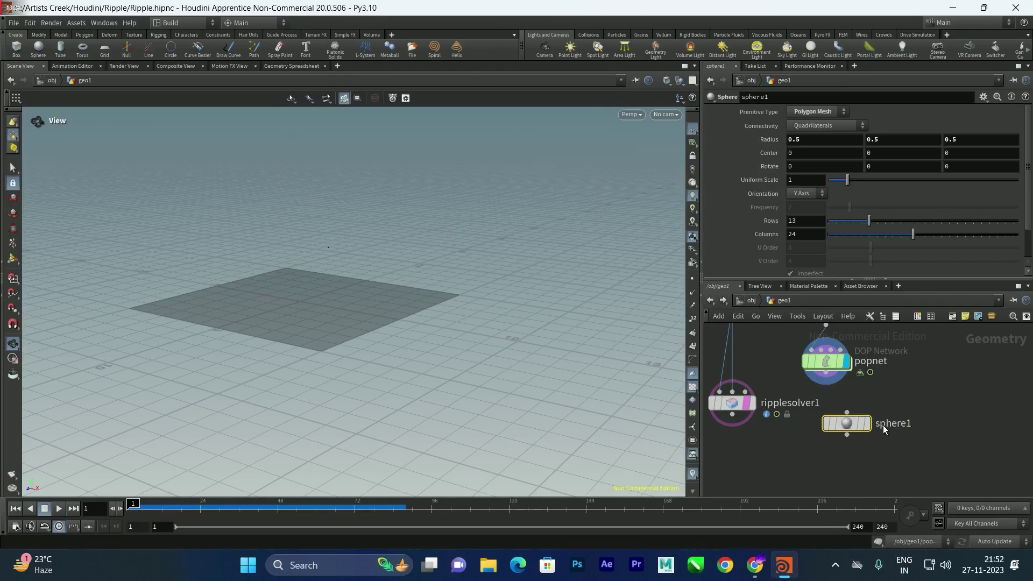
Step: Make sphere1 a Polygon sphere with Uniform Scale 0.15
{"action": "left_click", "coordinate": [813, 111]}
{"action": "left_click", "coordinate": [817, 133]}
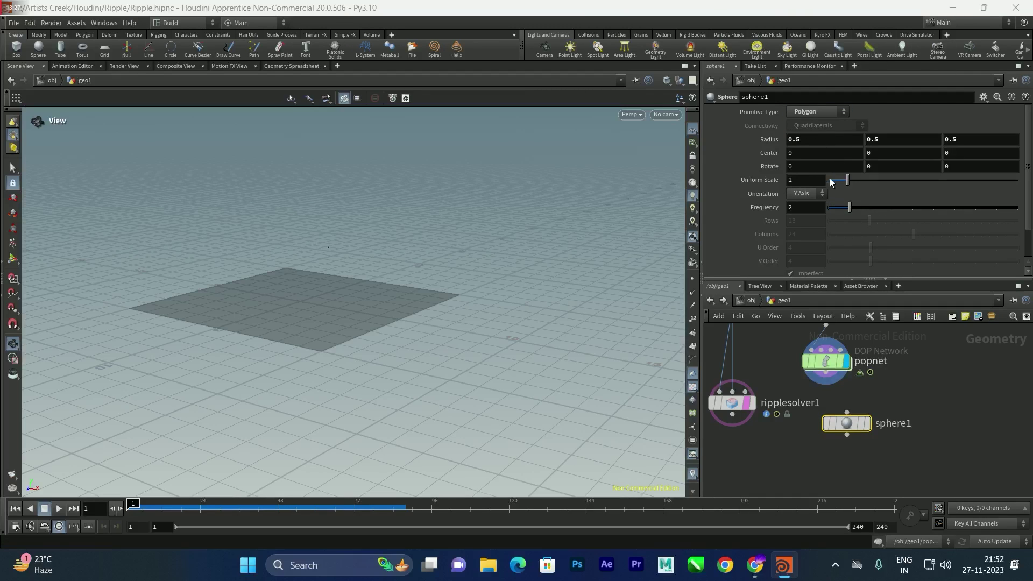
{"action": "left_click", "coordinate": [800, 180]}
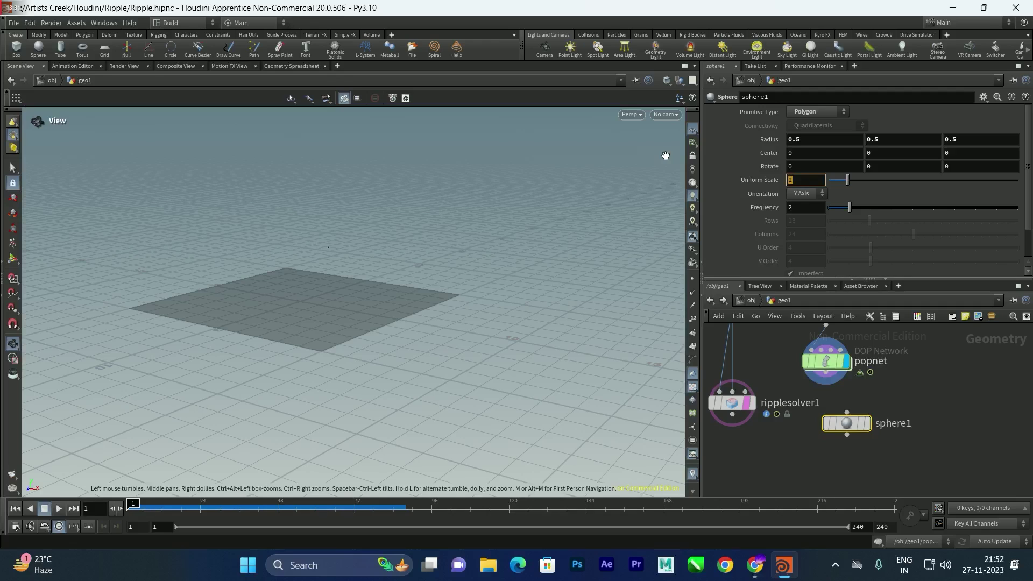
{"action": "type", "text": "0.15"}
{"action": "key", "text": "Return"}
Step: Search the node menu for a Copy node
{"action": "scroll", "coordinate": [349, 225], "scroll_direction": "up", "scroll_amount": 5}
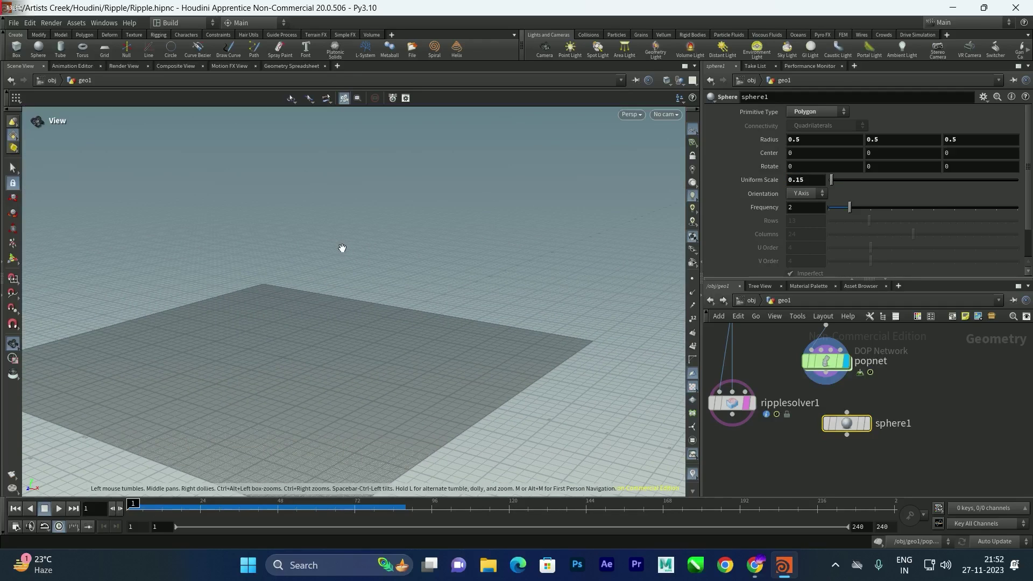
{"action": "scroll", "coordinate": [910, 396], "scroll_direction": "down", "scroll_amount": 1}
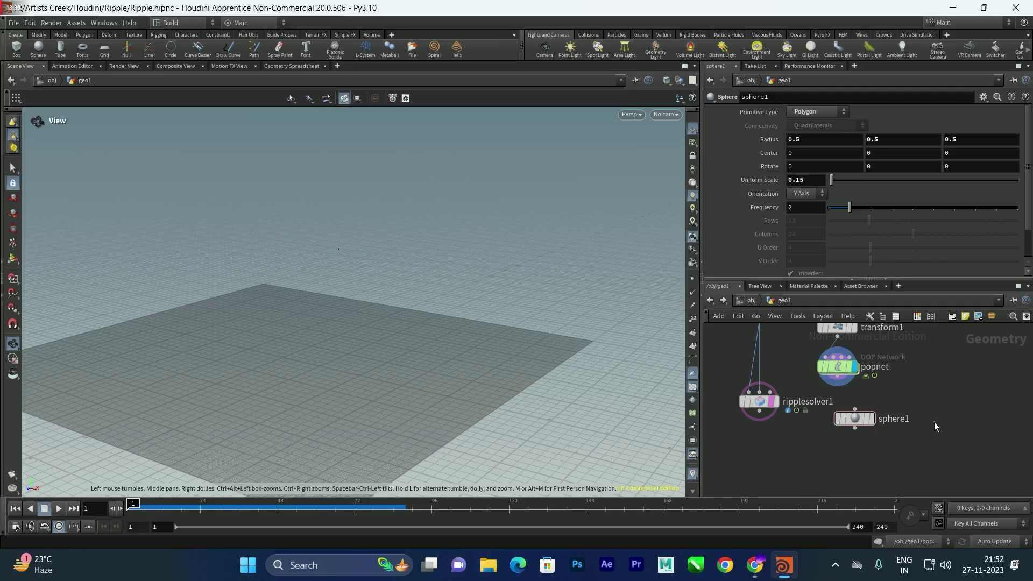
{"action": "key", "text": "Tab"}
{"action": "type", "text": "copy"}
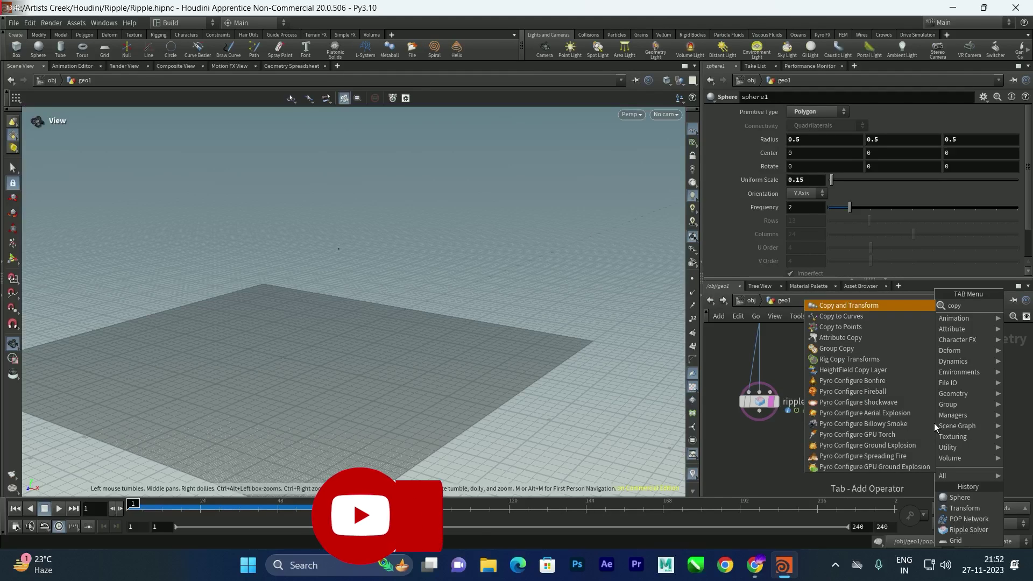
Step: Add a Copy to Points node placing sphere1 on the popnet particles, feed it into ripplesolver1 and display it
{"action": "key", "text": "Down"}
{"action": "key", "text": "Down"}
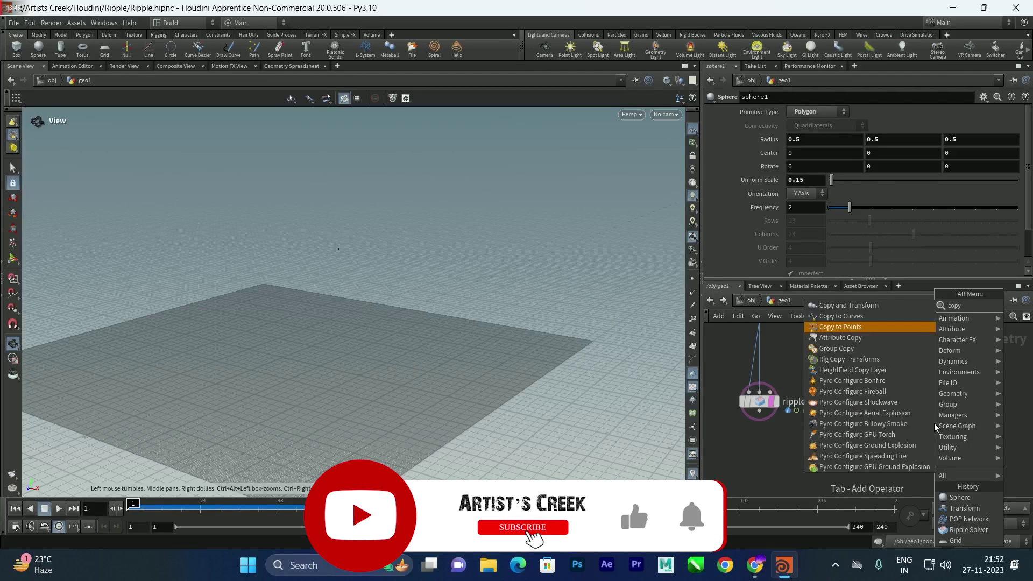
{"action": "key", "text": "Return"}
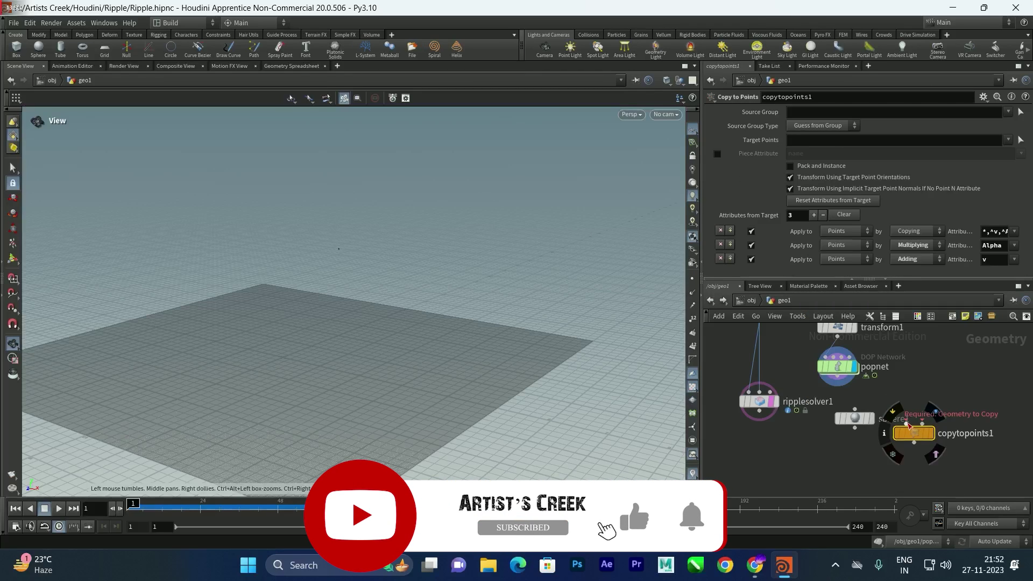
{"action": "left_click", "coordinate": [855, 428]}
{"action": "left_click", "coordinate": [837, 384]}
{"action": "left_click", "coordinate": [922, 423]}
{"action": "left_click_drag", "start_coordinate": [761, 409], "coordinate": [769, 473]}
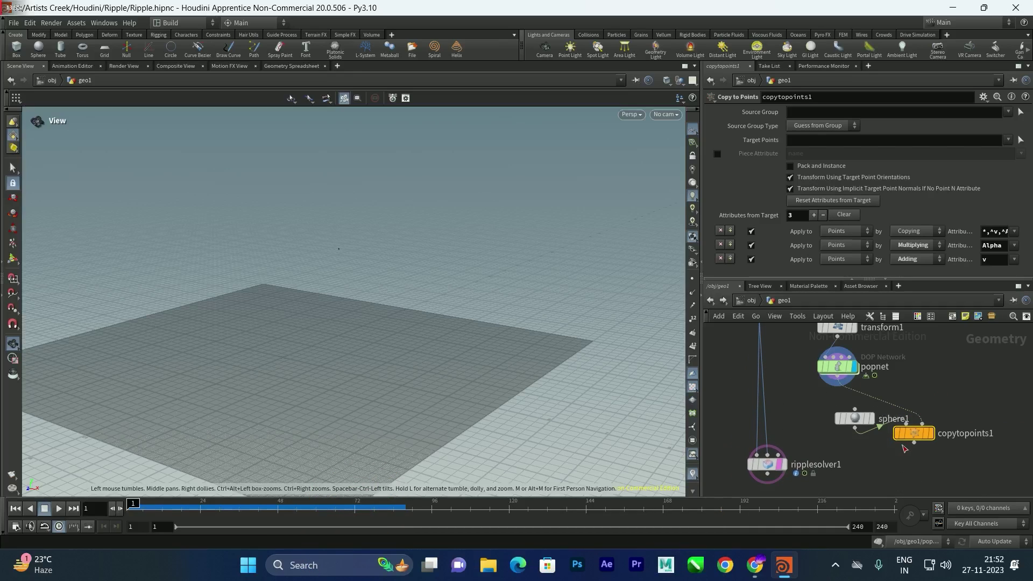
{"action": "left_click", "coordinate": [914, 443]}
{"action": "left_click", "coordinate": [778, 456]}
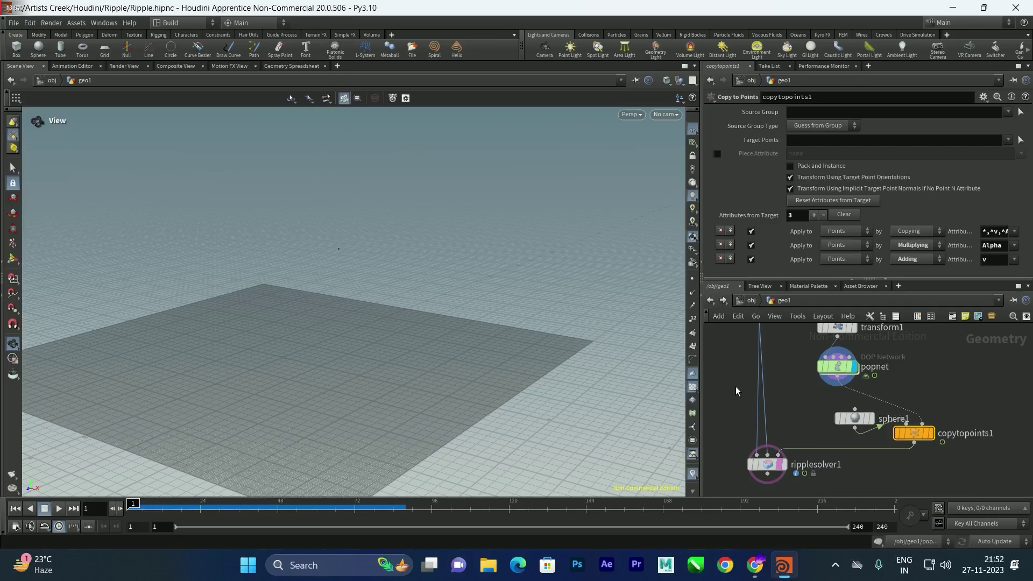
{"action": "left_click", "coordinate": [930, 434]}
Step: Play the simulation to frame 84 and inspect the ripples on the grid up close
{"action": "mouse_move", "coordinate": [357, 279]}
{"action": "left_mouse_down"}
{"action": "mouse_move", "coordinate": [311, 243]}
{"action": "mouse_move", "coordinate": [349, 264]}
{"action": "left_mouse_up"}
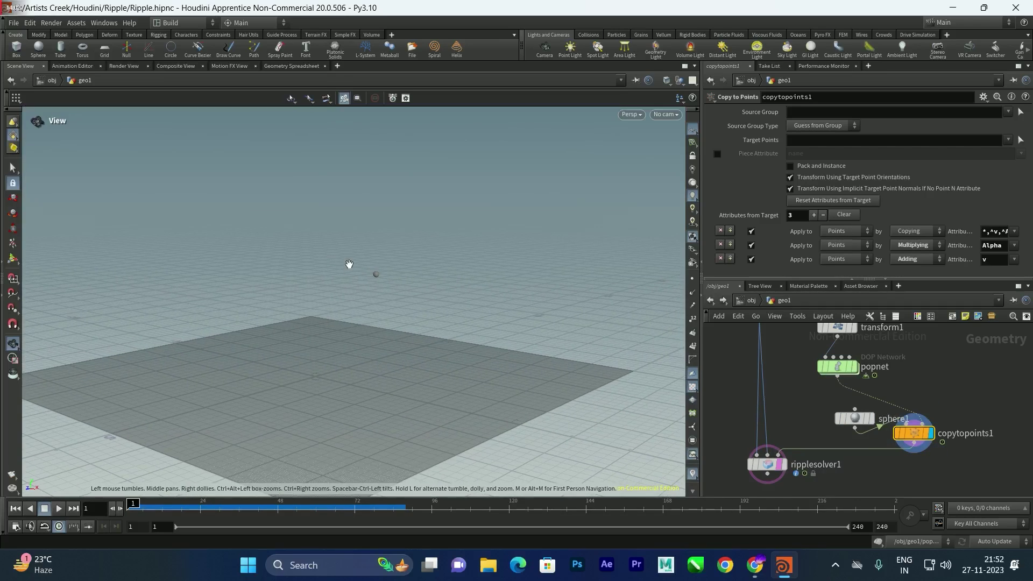
{"action": "left_click", "coordinate": [60, 509]}
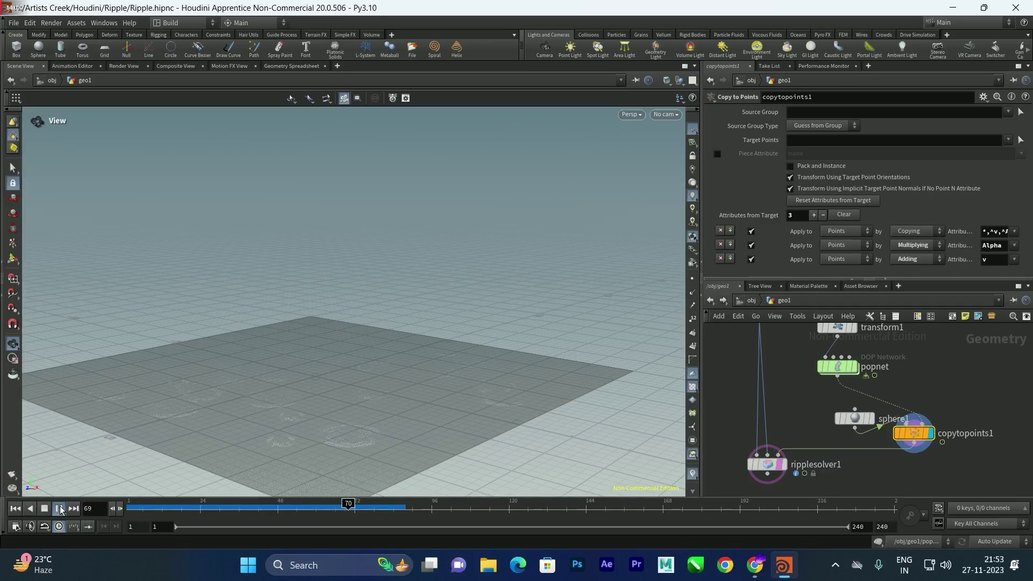
{"action": "left_click", "coordinate": [59, 509]}
{"action": "left_click_drag", "start_coordinate": [226, 420], "coordinate": [280, 319]}
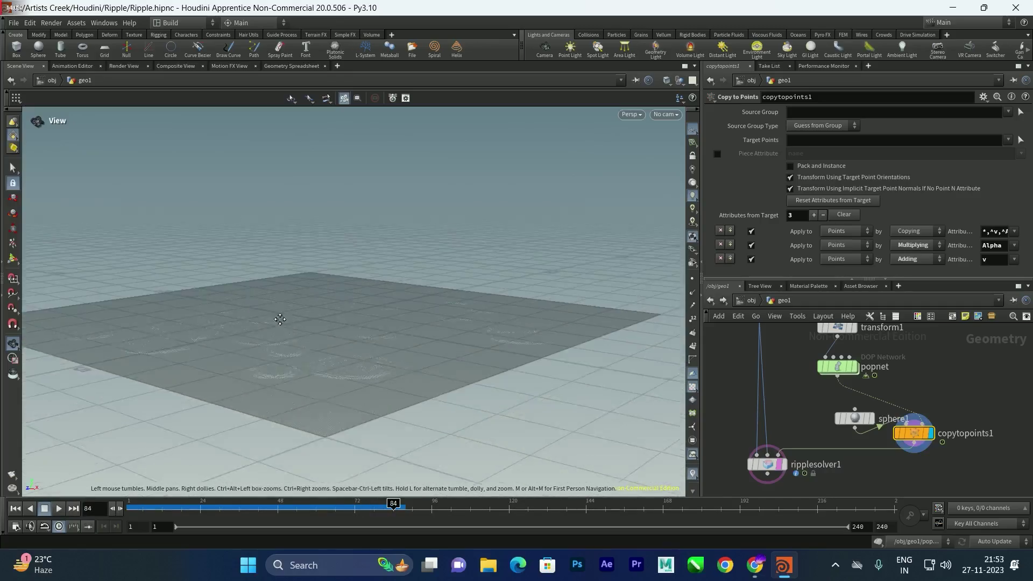
{"action": "middle_click_drag", "start_coordinate": [280, 319], "coordinate": [371, 323]}
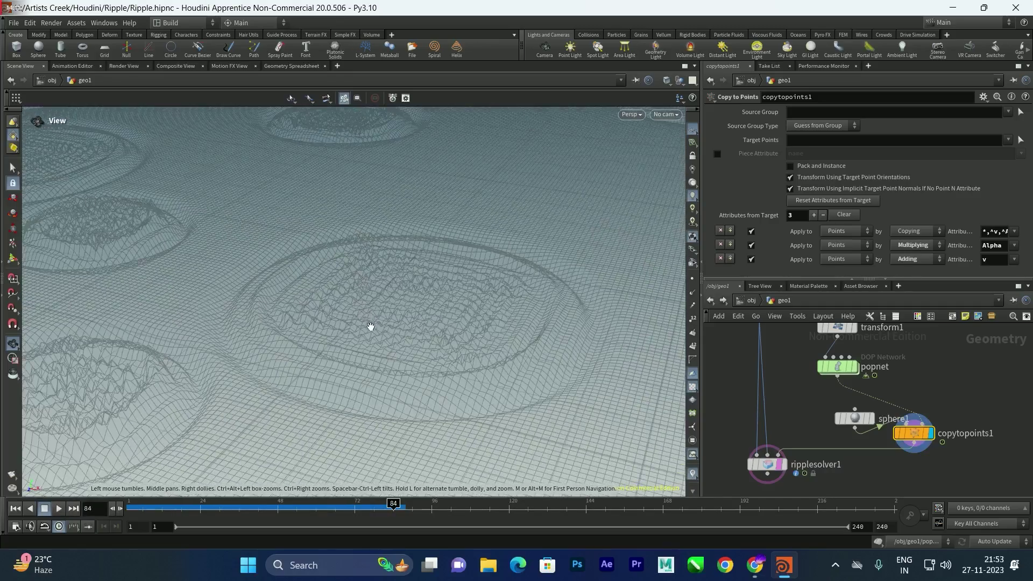
{"action": "scroll", "coordinate": [372, 322], "scroll_direction": "down", "scroll_amount": 10}
{"action": "middle_click_drag", "start_coordinate": [354, 304], "coordinate": [344, 370]}
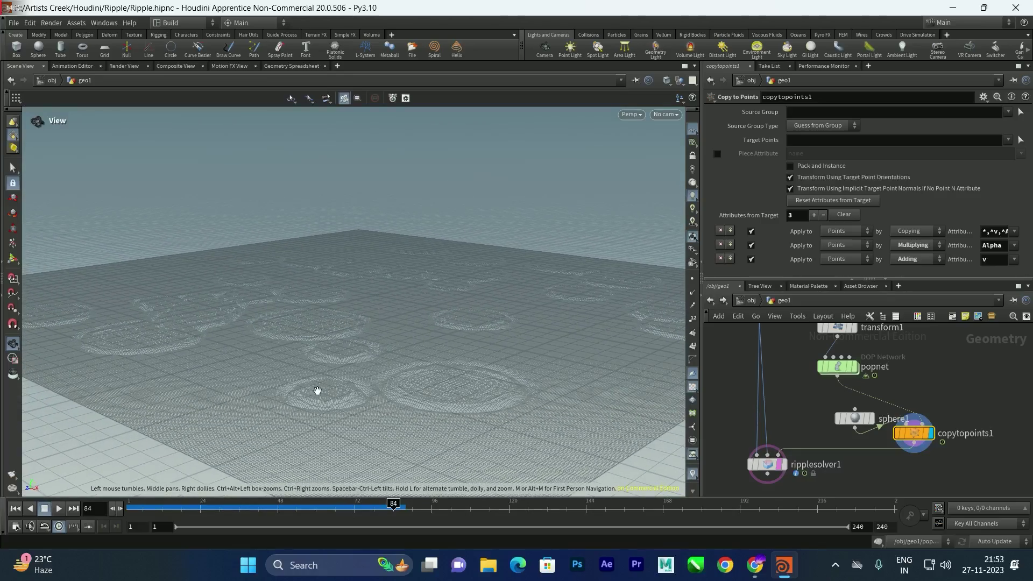
Step: Rewind to frame 1 and replay the simulation, pausing around frame 64
{"action": "left_click", "coordinate": [15, 508]}
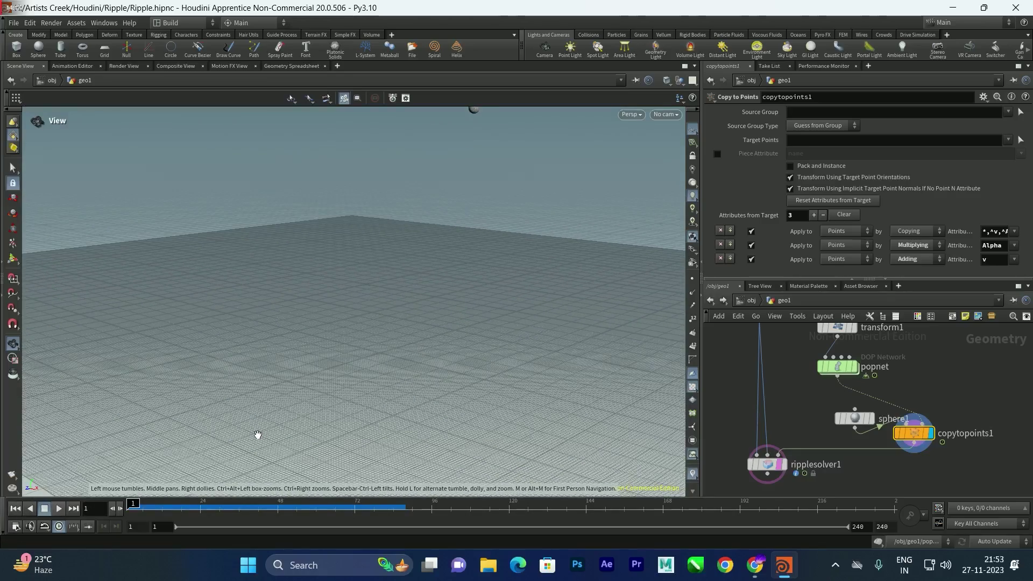
{"action": "left_click", "coordinate": [58, 509]}
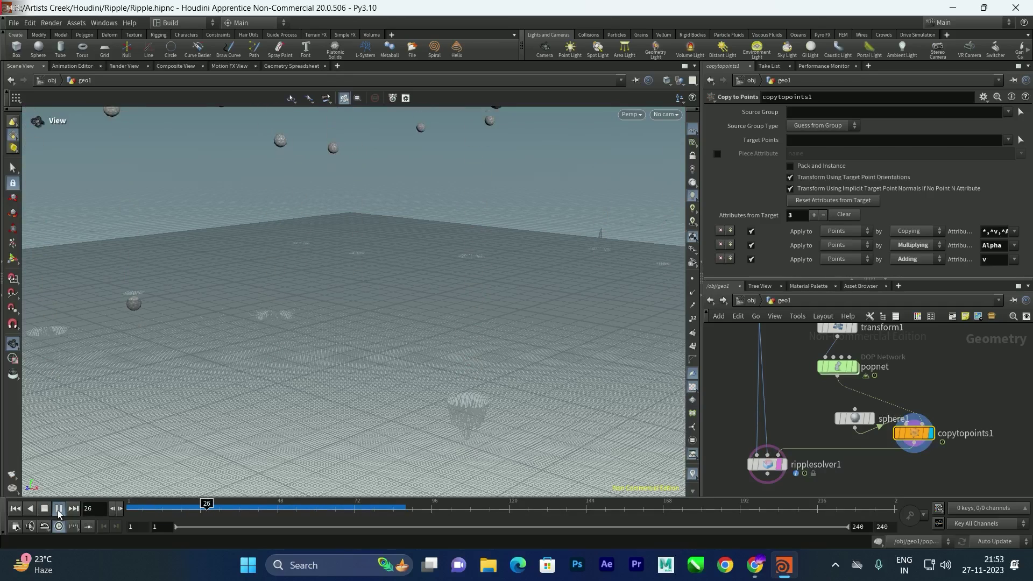
{"action": "key", "text": "Up"}
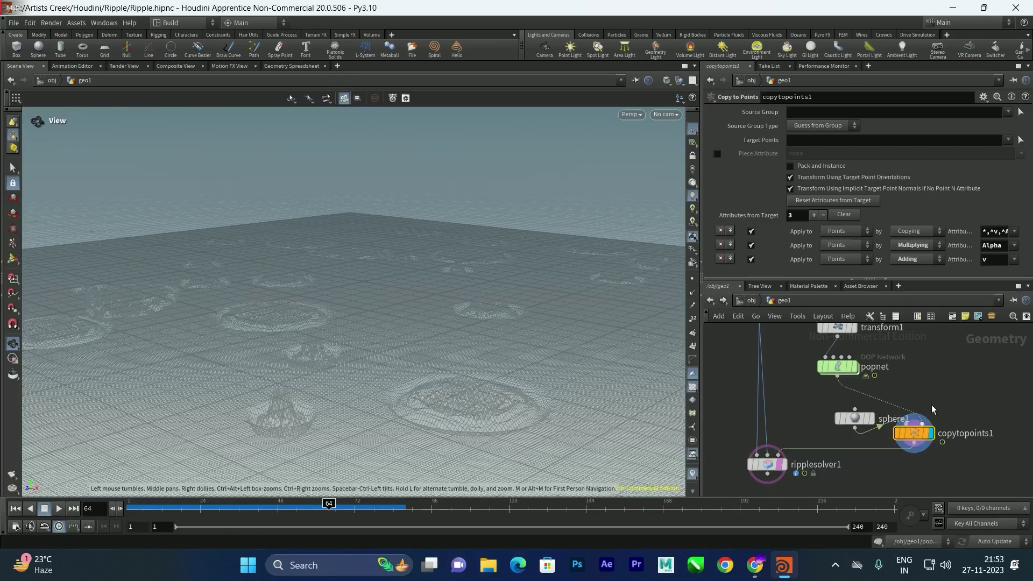
Step: Show ripplesolver1's output in the viewport and replay from the start, stopping at frame 92
{"action": "left_click", "coordinate": [789, 485]}
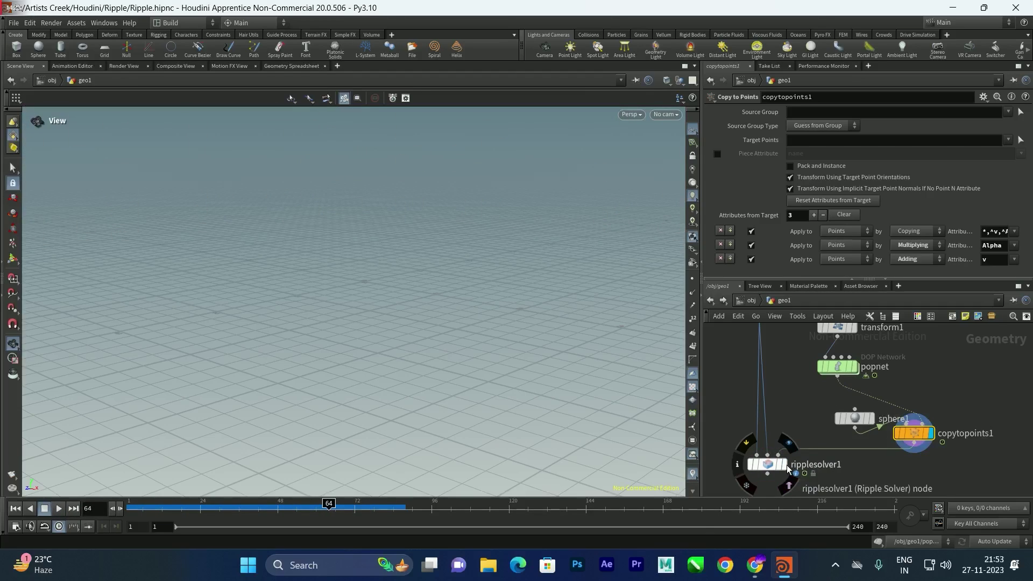
{"action": "left_click", "coordinate": [789, 444]}
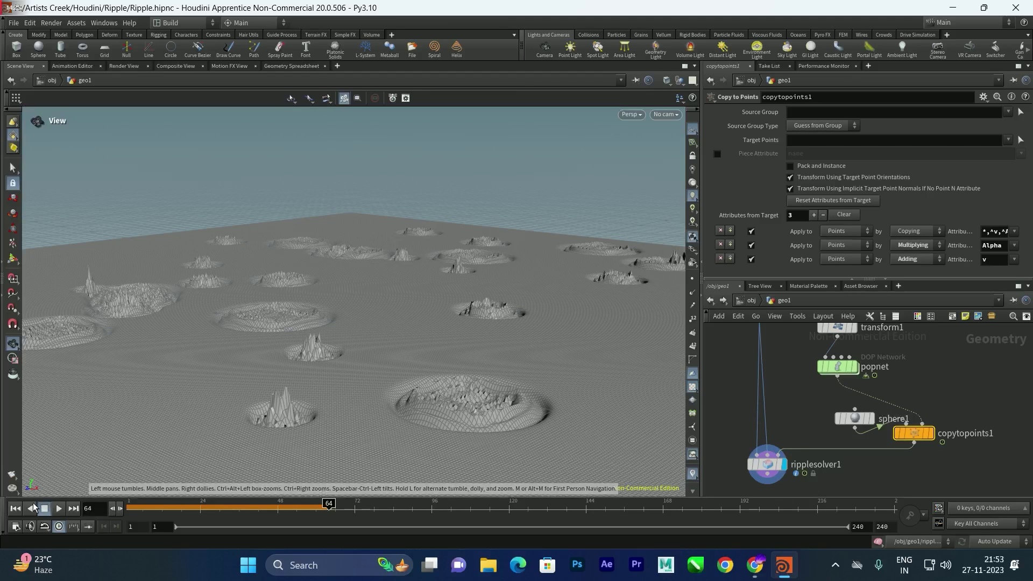
{"action": "left_click", "coordinate": [15, 509]}
{"action": "left_click", "coordinate": [59, 508]}
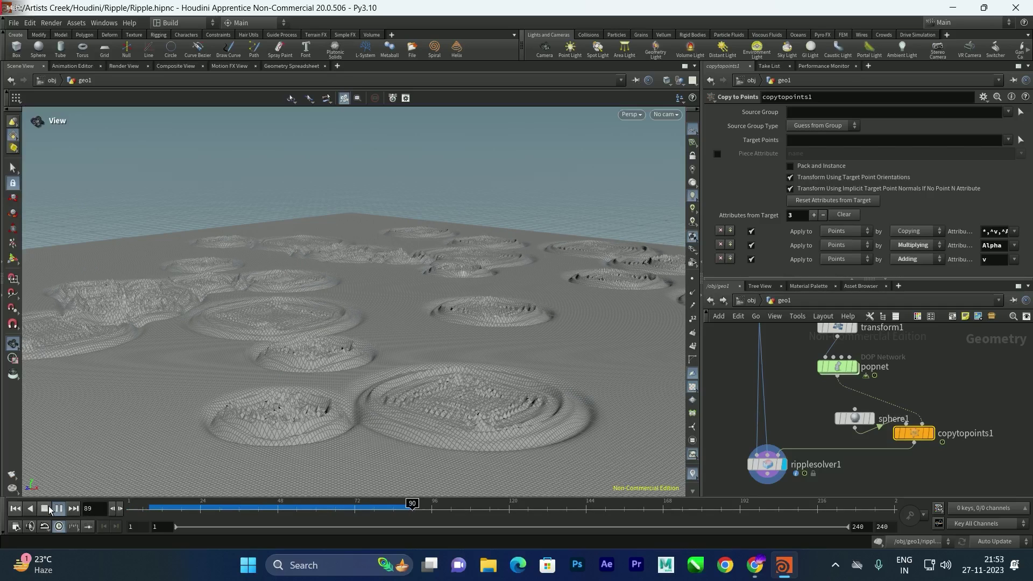
{"action": "left_click", "coordinate": [48, 509]}
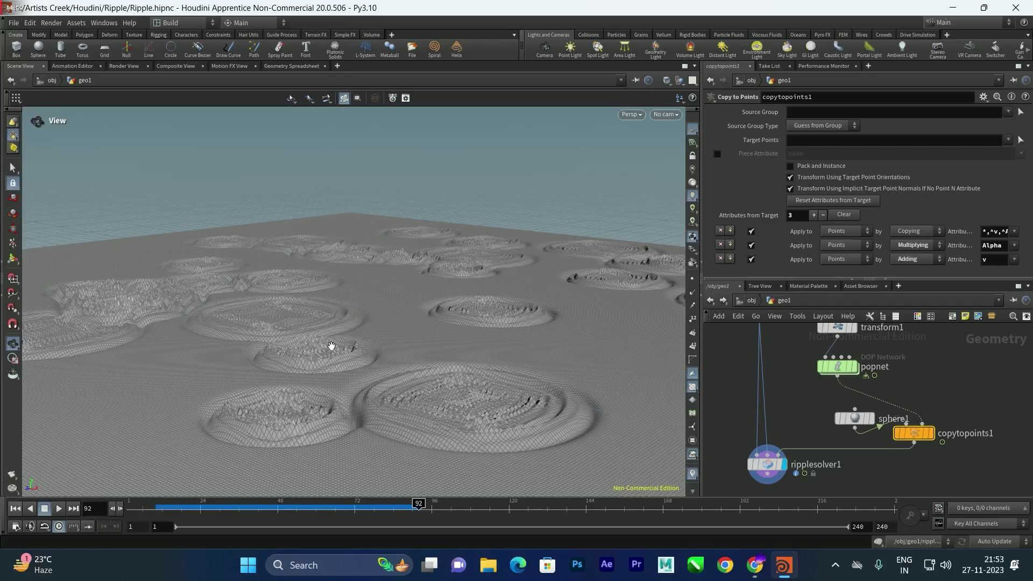
Step: Save Ripple.hipnc, play on to frame 170, then rewind to frame 1
{"action": "key", "text": "ctrl+s"}
{"action": "left_click", "coordinate": [60, 508]}
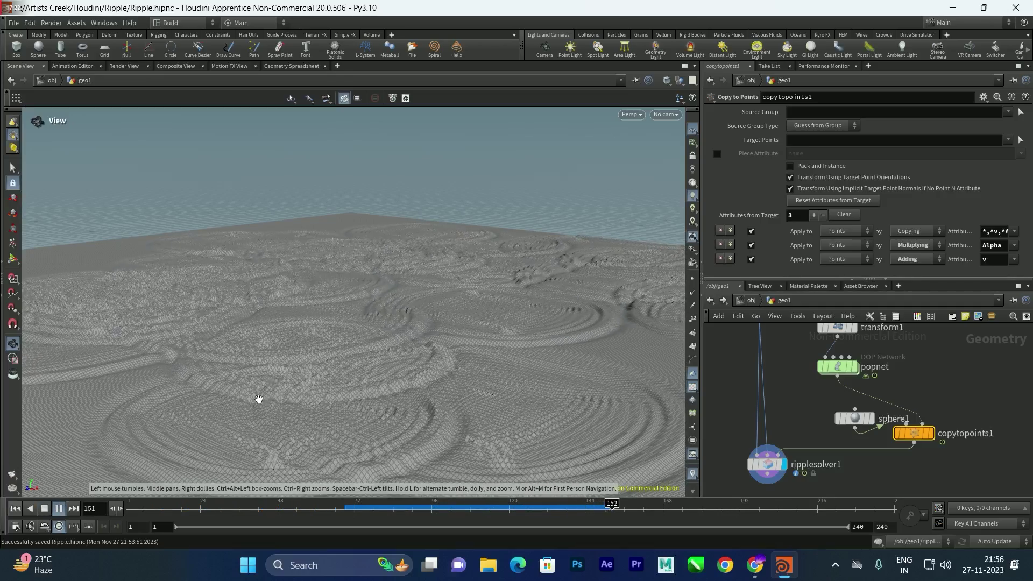
{"action": "left_click", "coordinate": [58, 509]}
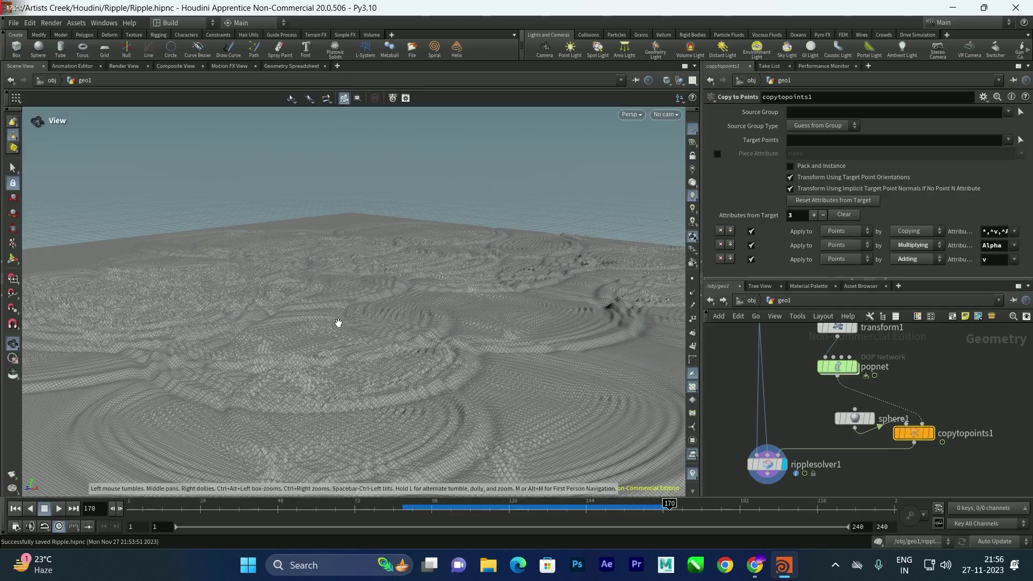
{"action": "left_click_drag", "start_coordinate": [342, 323], "coordinate": [367, 288]}
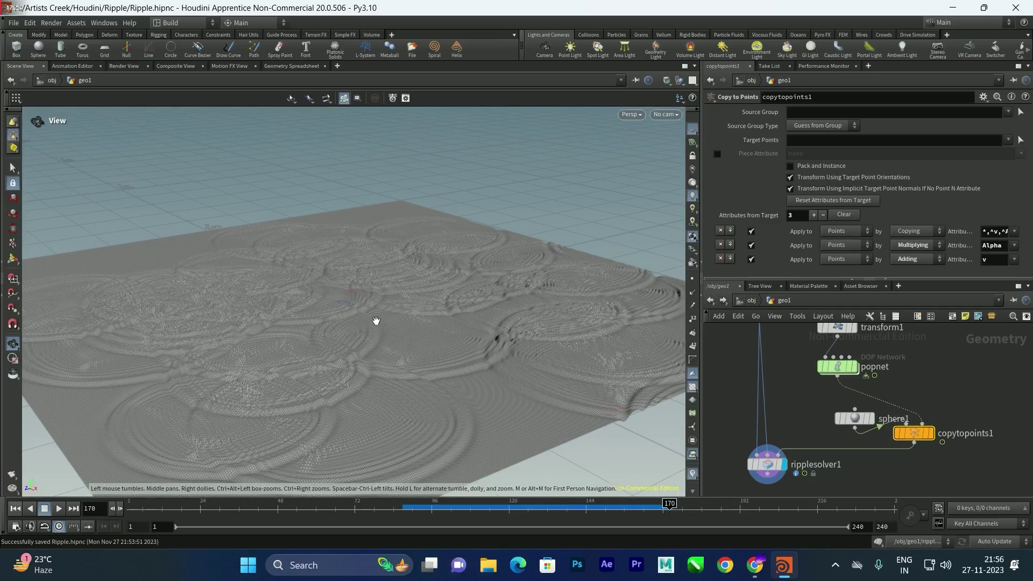
{"action": "left_click", "coordinate": [15, 509]}
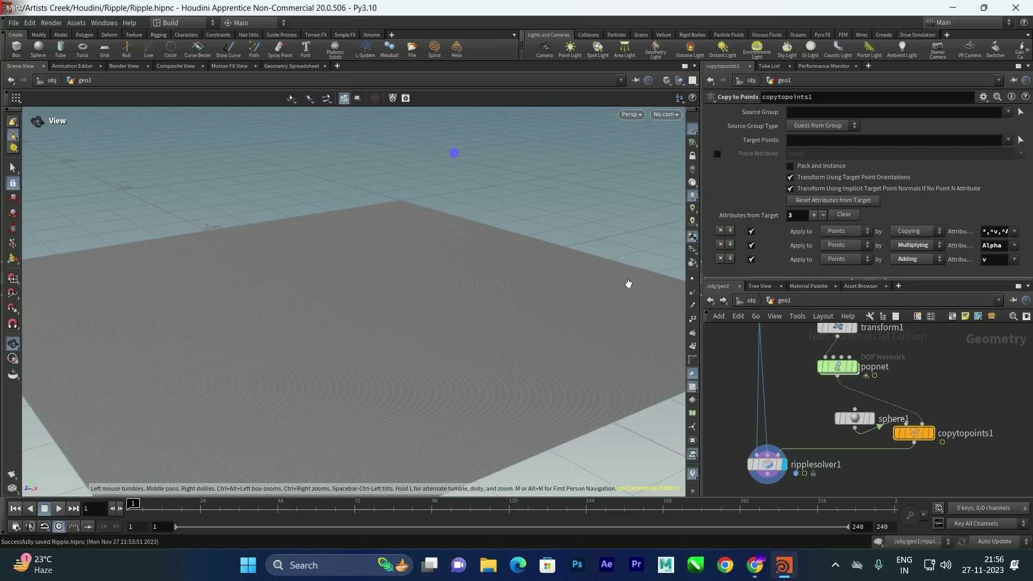
Step: Set ripplesolver1's Conservation to 0.3 and test it by playing to frame 158
{"action": "left_click", "coordinate": [767, 464]}
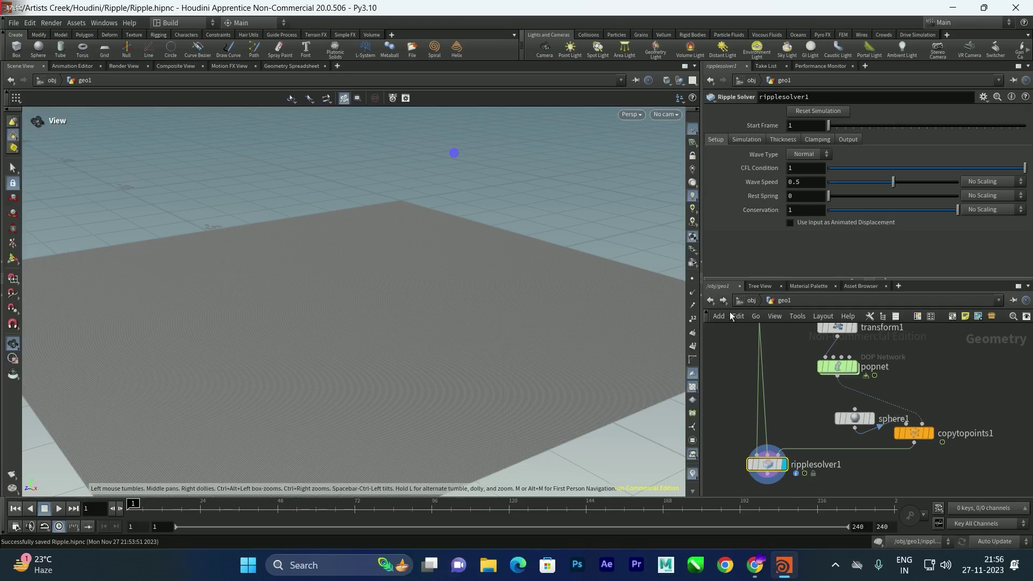
{"action": "left_click", "coordinate": [757, 212]}
{"action": "left_click_drag", "start_coordinate": [386, 255], "coordinate": [347, 329]}
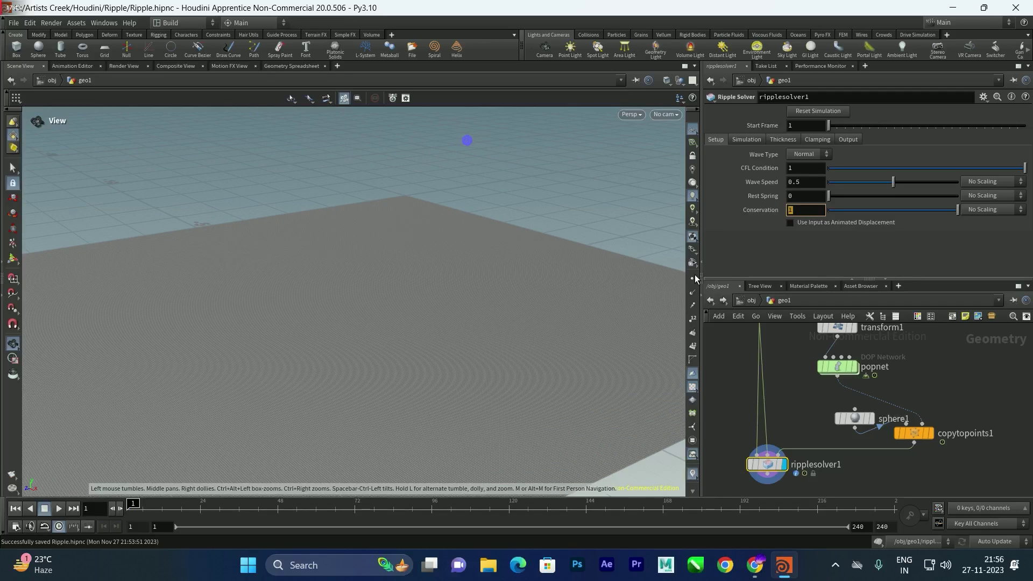
{"action": "left_click", "coordinate": [811, 217]}
{"action": "type", "text": "0.3"}
{"action": "key", "text": "Return"}
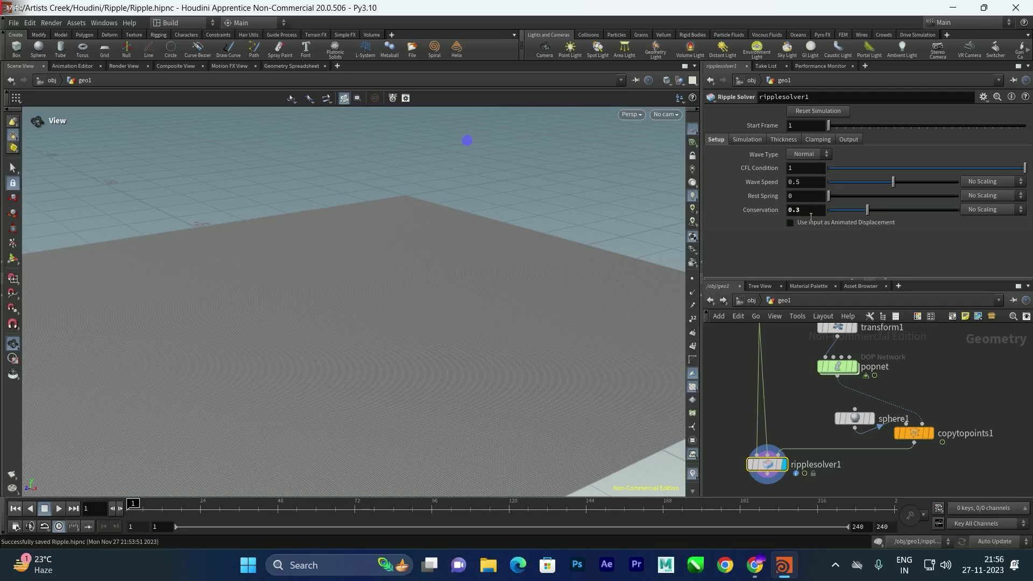
{"action": "left_click", "coordinate": [59, 509]}
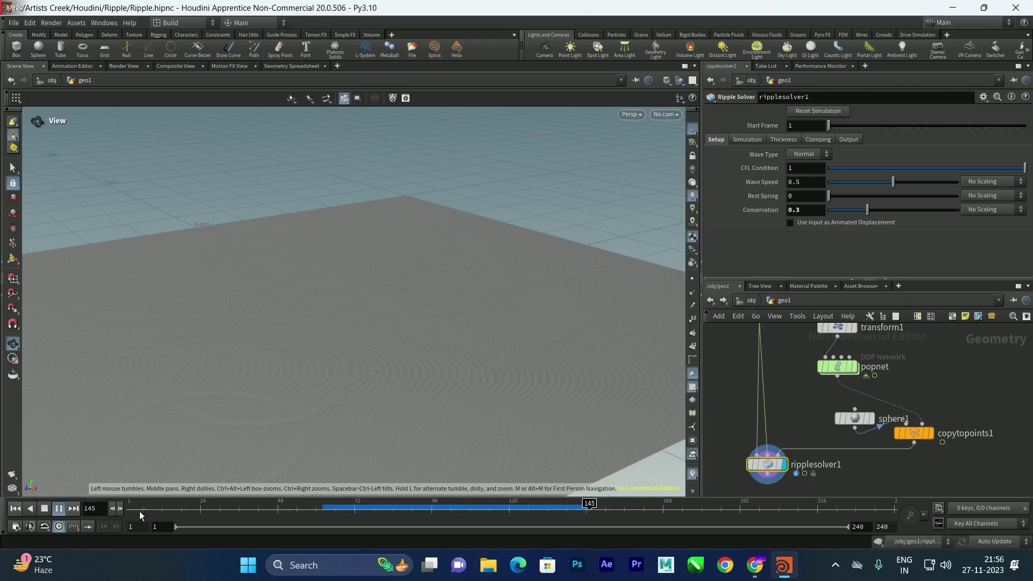
{"action": "left_click", "coordinate": [45, 509]}
Step: Change Conservation to 0.2 and rewind the simulation to frame 1
{"action": "left_click_drag", "start_coordinate": [801, 212], "coordinate": [783, 213]}
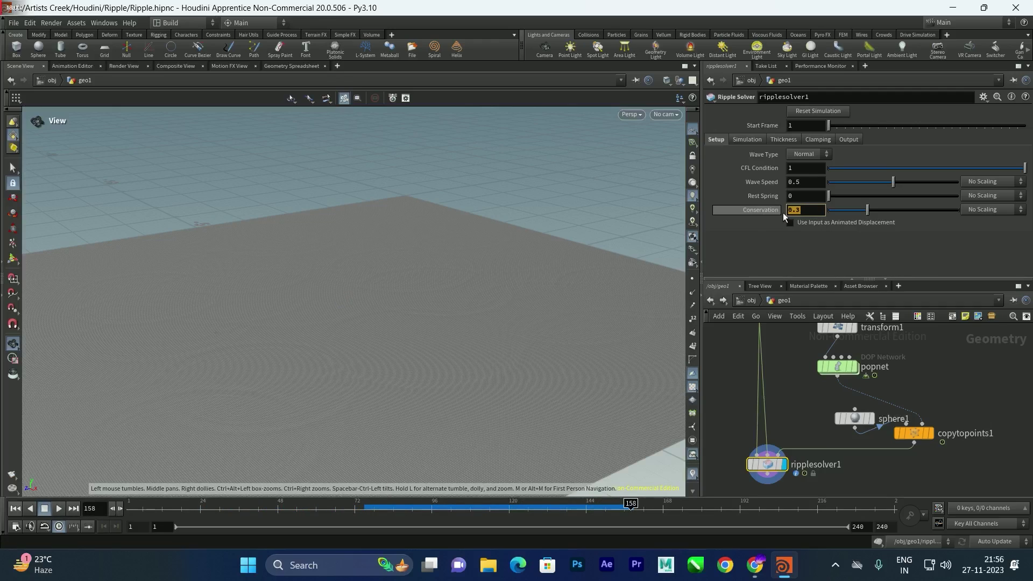
{"action": "type", "text": "0.2"}
{"action": "key", "text": "Return"}
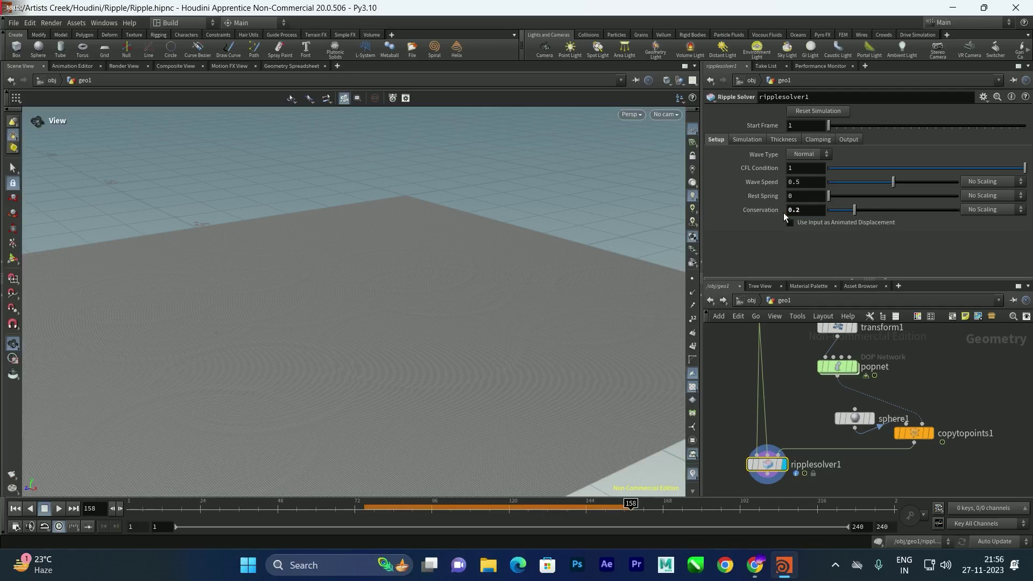
{"action": "left_click", "coordinate": [15, 511]}
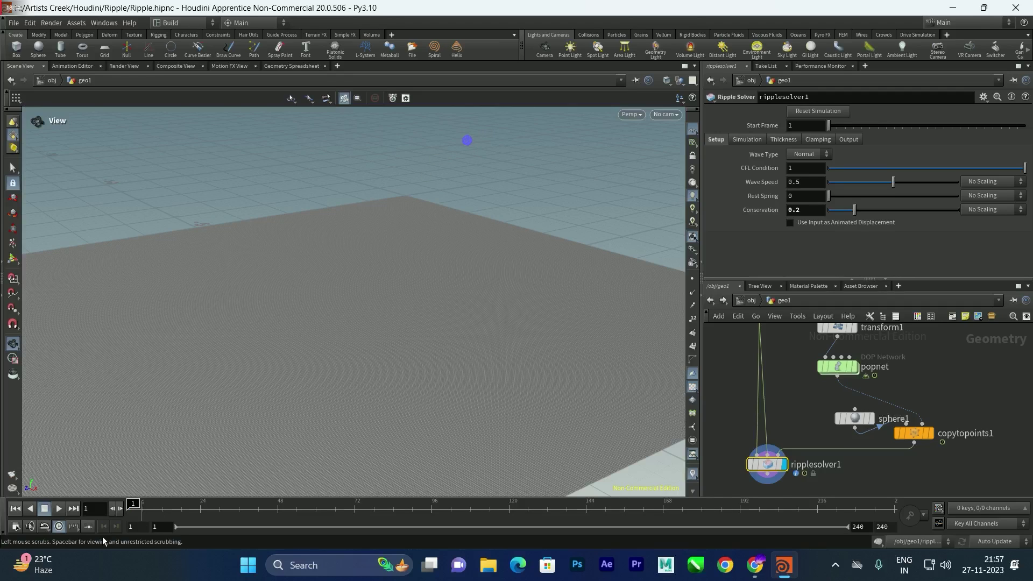
Step: Replay the damped simulation with a closer view, running on to frame 88
{"action": "left_click", "coordinate": [59, 509]}
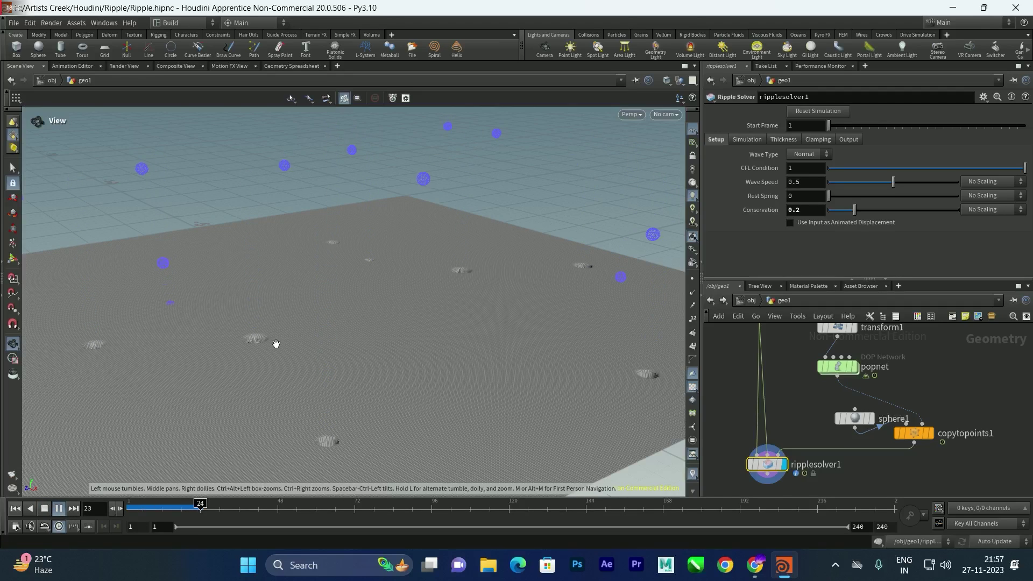
{"action": "key", "text": "Up"}
{"action": "right_click_drag", "start_coordinate": [178, 426], "coordinate": [242, 467]}
{"action": "left_click", "coordinate": [59, 508]}
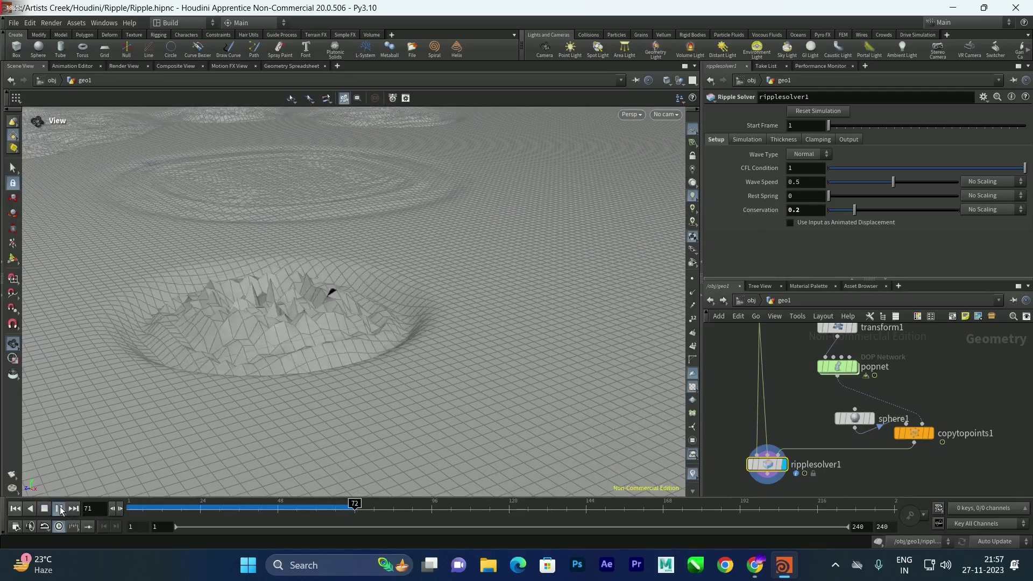
{"action": "right_click_drag", "start_coordinate": [309, 360], "coordinate": [323, 339]}
Step: Cancel the stray wire from popnet and save Ripple.hipnc
{"action": "left_click", "coordinate": [838, 375]}
{"action": "key", "text": "Escape"}
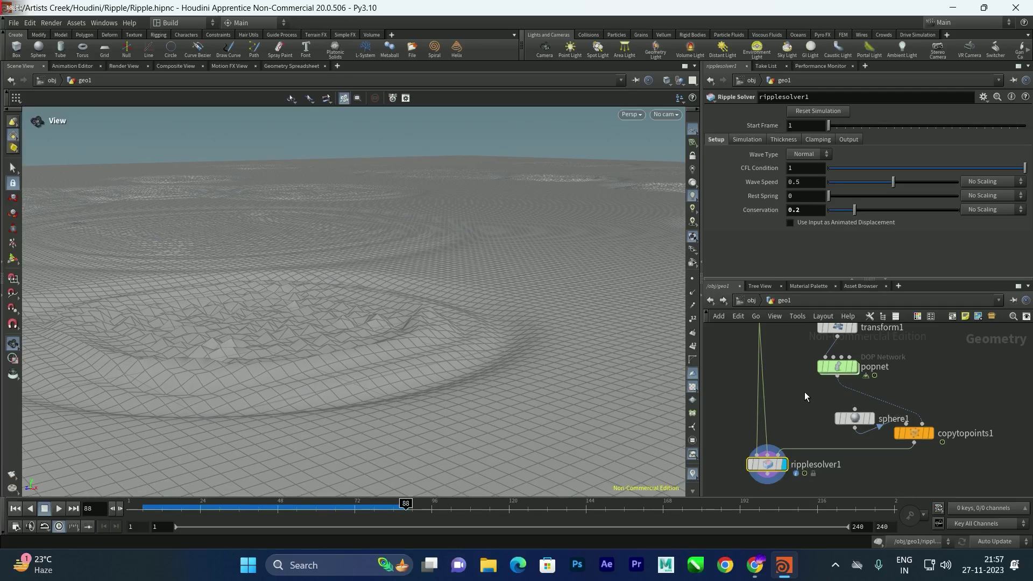
{"action": "scroll", "coordinate": [756, 451], "scroll_direction": "down", "scroll_amount": 3}
{"action": "key", "text": "ctrl+s"}
Step: Add a Smooth node below ripplesolver1 and save the scene
{"action": "left_click", "coordinate": [760, 416]}
{"action": "key", "text": "Tab"}
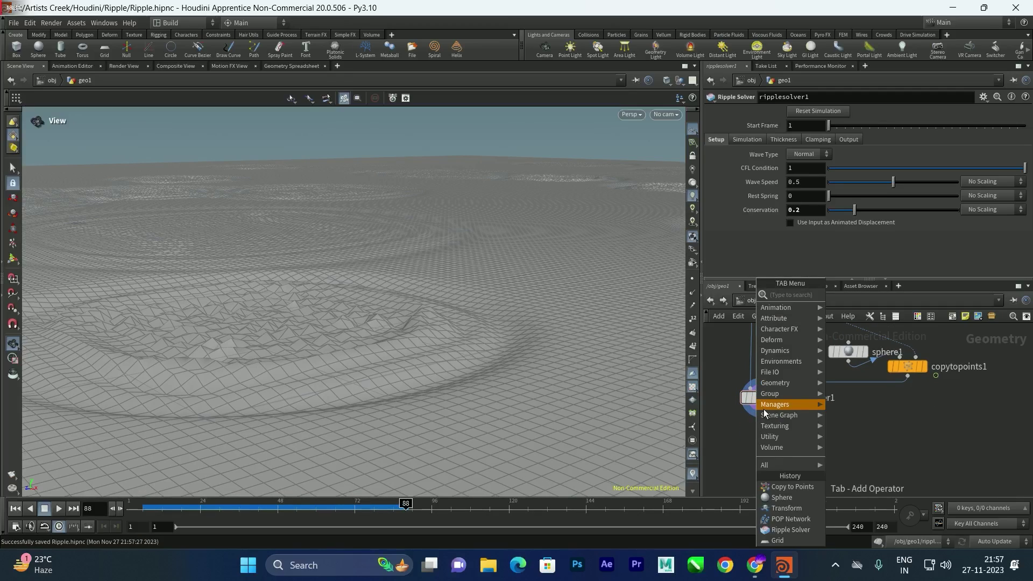
{"action": "type", "text": "smoo"}
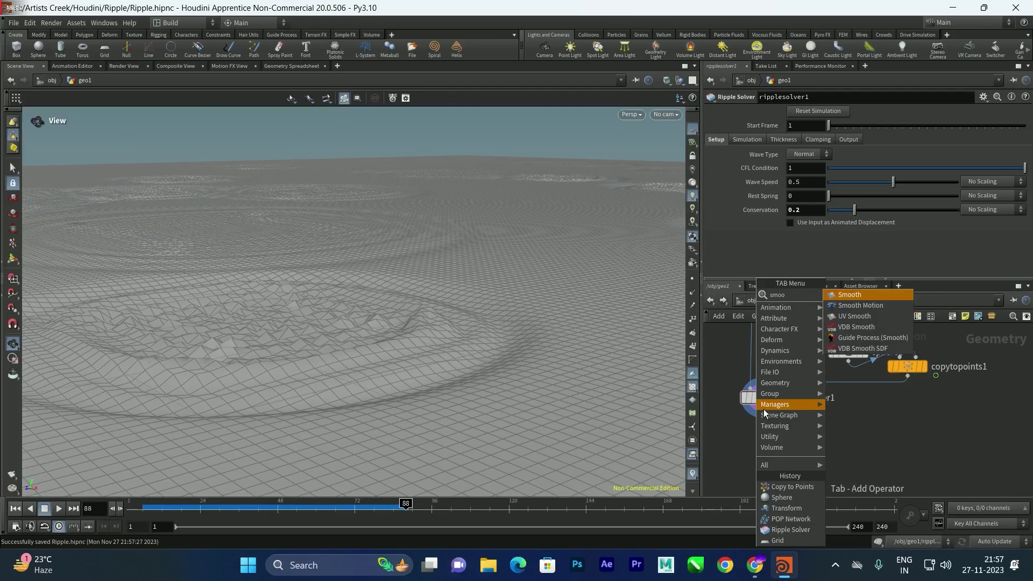
{"action": "key", "text": "Return"}
{"action": "left_click", "coordinate": [830, 443]}
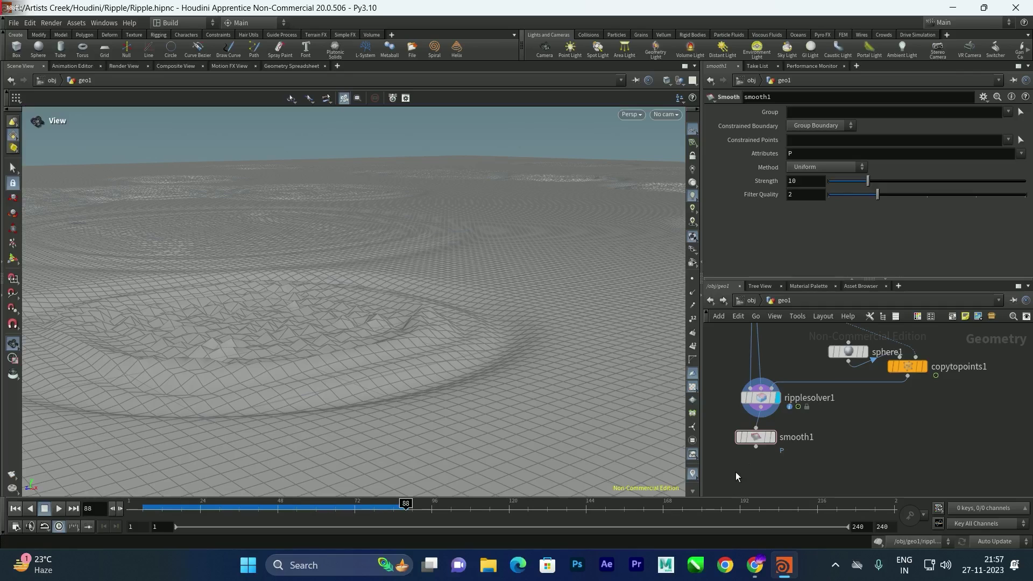
{"action": "left_click_drag", "start_coordinate": [441, 335], "coordinate": [415, 306]}
{"action": "key", "text": "ctrl+s"}
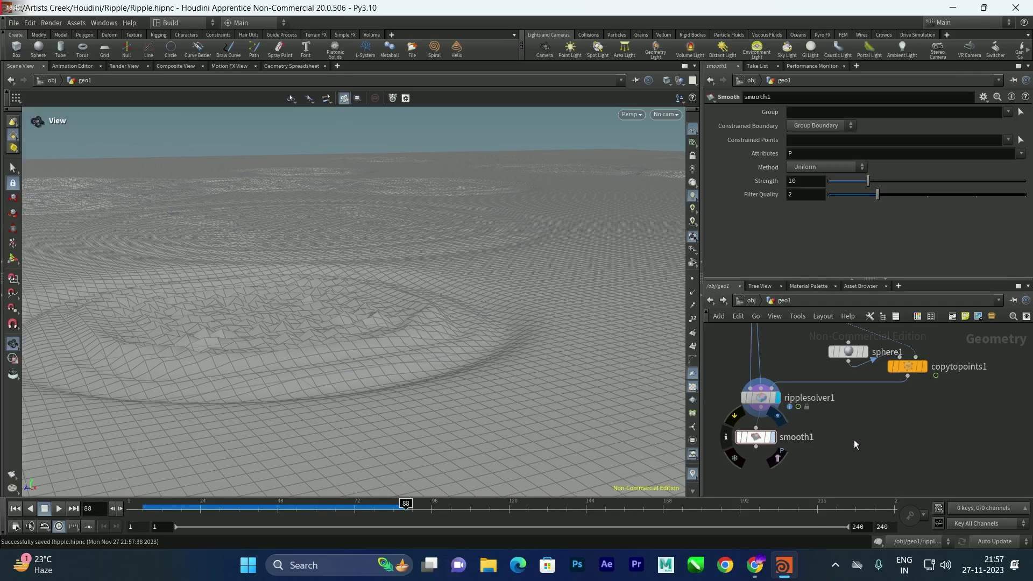
Step: Display smooth1's result, set its Strength to 2, and rewind to frame 1
{"action": "left_click", "coordinate": [774, 437]}
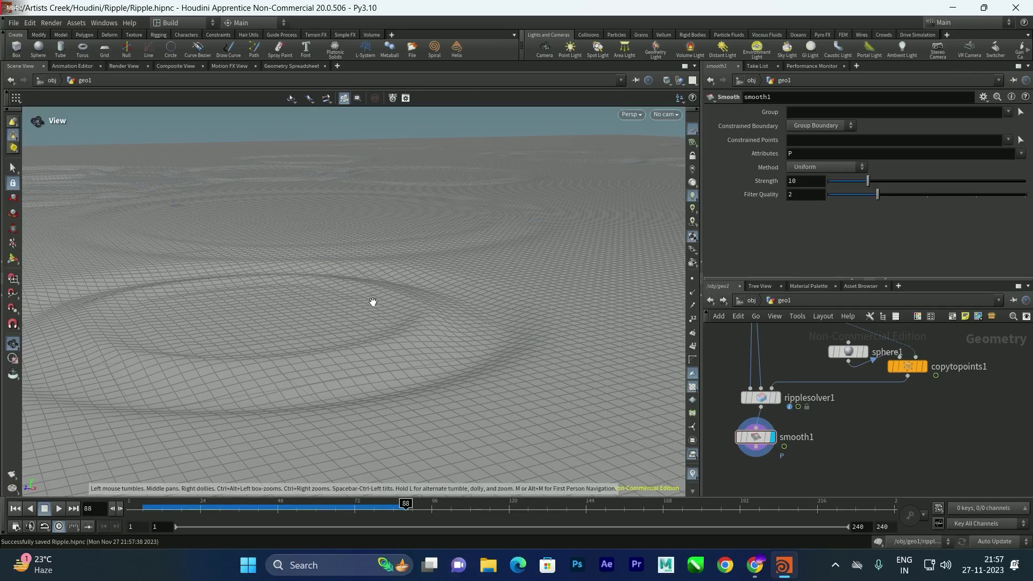
{"action": "double_click", "coordinate": [794, 182]}
{"action": "type", "text": "2"}
{"action": "key", "text": "Return"}
{"action": "left_click_drag", "start_coordinate": [513, 281], "coordinate": [400, 310]}
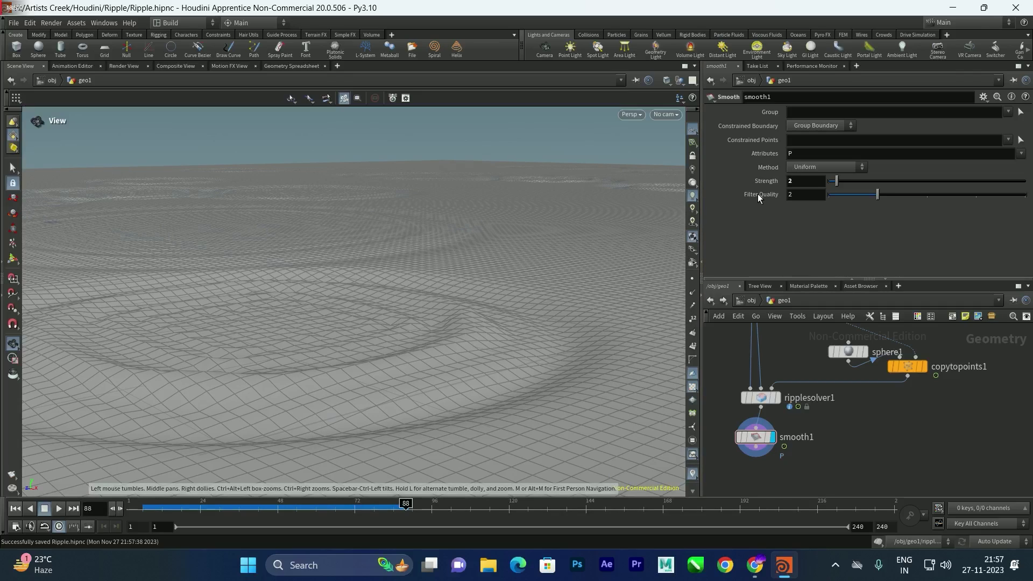
{"action": "left_click", "coordinate": [15, 508]}
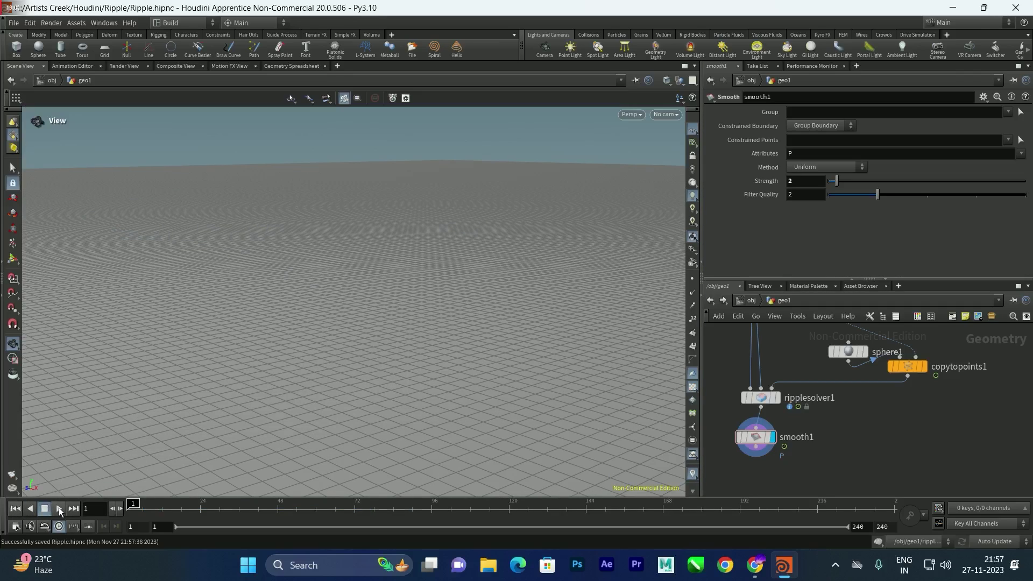
Step: Play the smoothed simulation to frame 84, dollying in and out and orbiting across the ripple rings
{"action": "left_click", "coordinate": [59, 508]}
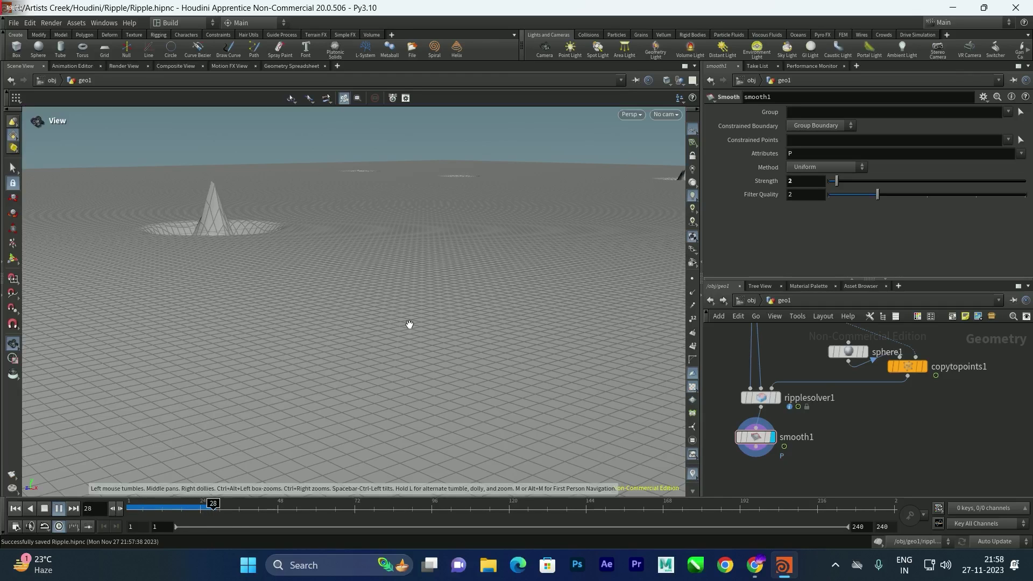
{"action": "scroll", "coordinate": [427, 325], "scroll_direction": "up", "scroll_amount": 5}
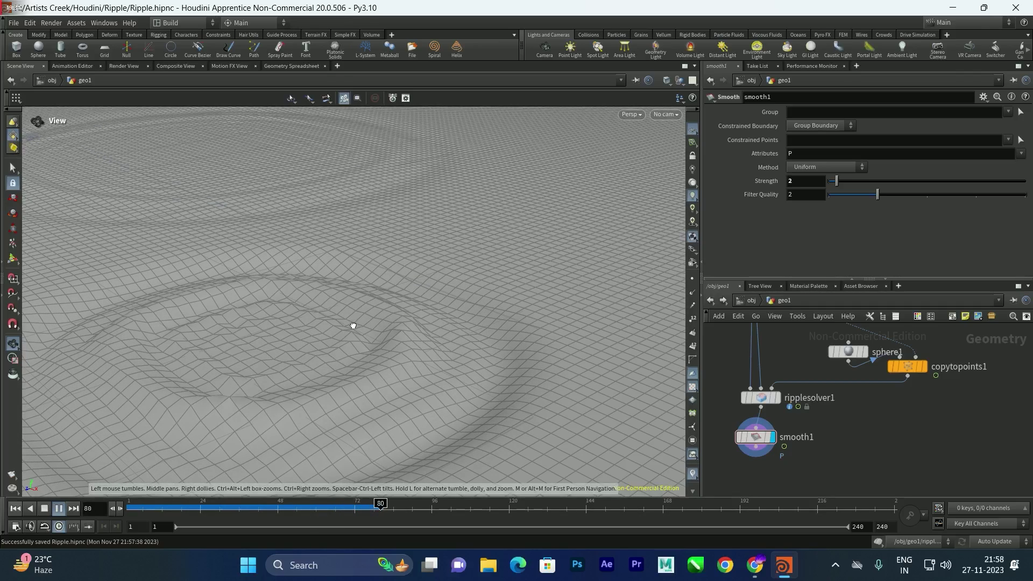
{"action": "scroll", "coordinate": [351, 324], "scroll_direction": "down", "scroll_amount": 5}
{"action": "scroll", "coordinate": [337, 341], "scroll_direction": "down", "scroll_amount": 3}
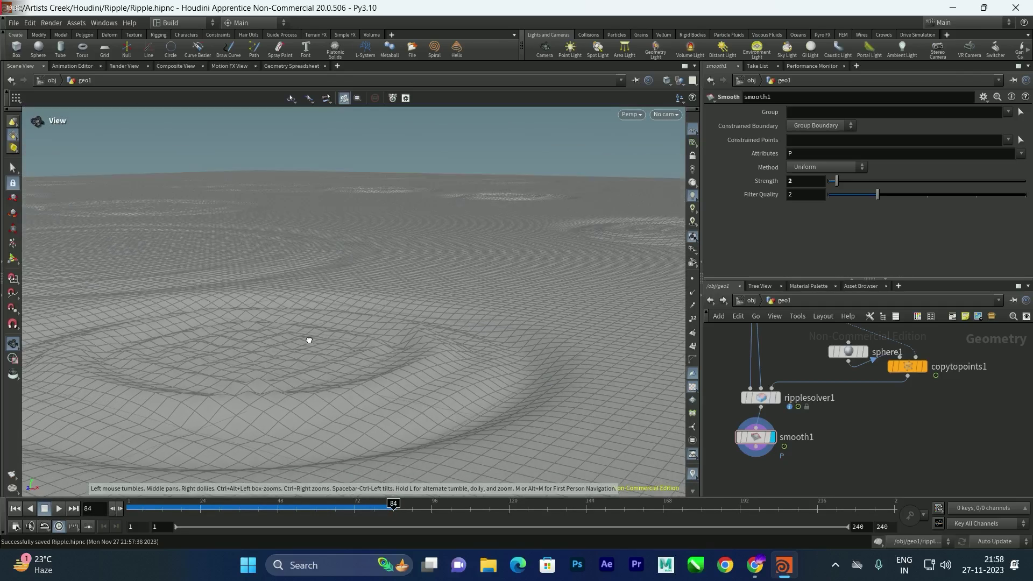
{"action": "scroll", "coordinate": [337, 341], "scroll_direction": "up", "scroll_amount": 3}
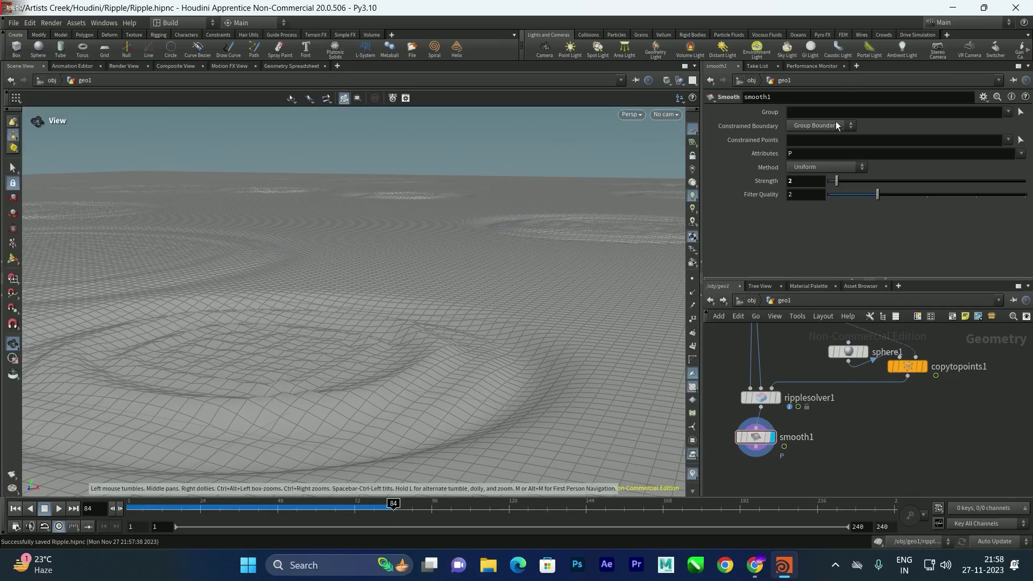
{"action": "scroll", "coordinate": [438, 238], "scroll_direction": "down", "scroll_amount": 8}
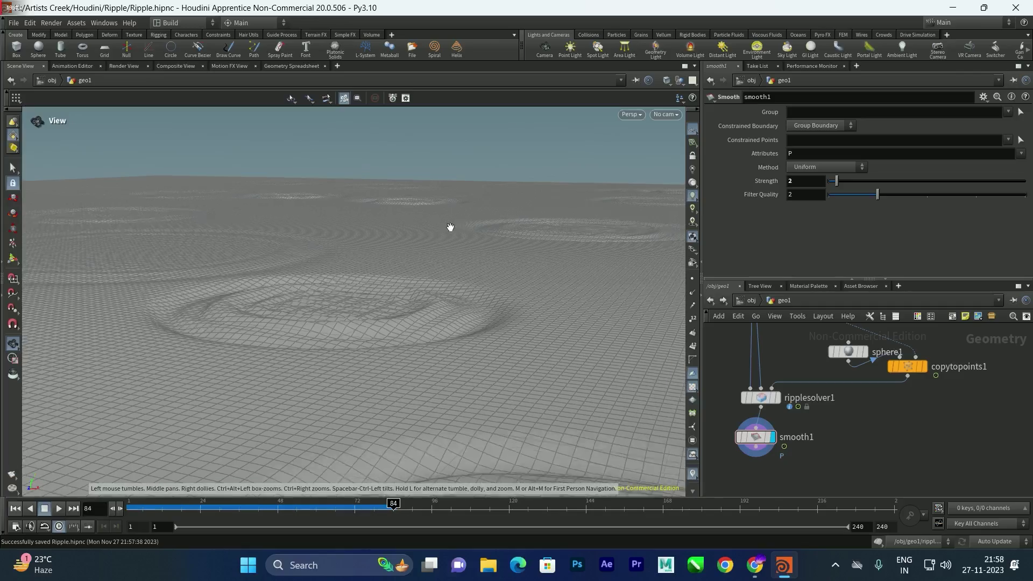
{"action": "scroll", "coordinate": [494, 281], "scroll_direction": "up", "scroll_amount": 6}
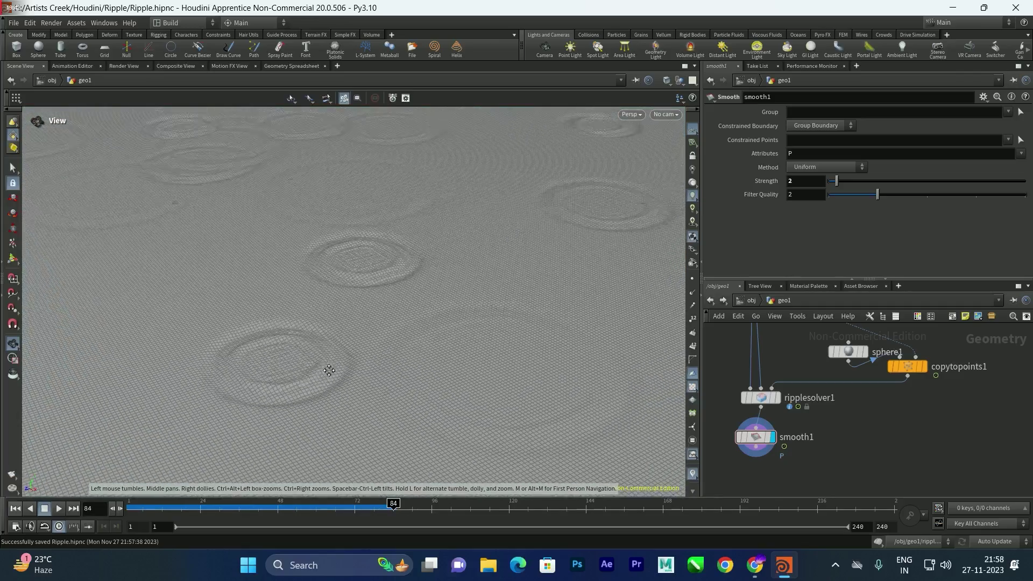
{"action": "scroll", "coordinate": [420, 274], "scroll_direction": "down", "scroll_amount": 3}
{"action": "left_click_drag", "start_coordinate": [421, 274], "coordinate": [381, 285]}
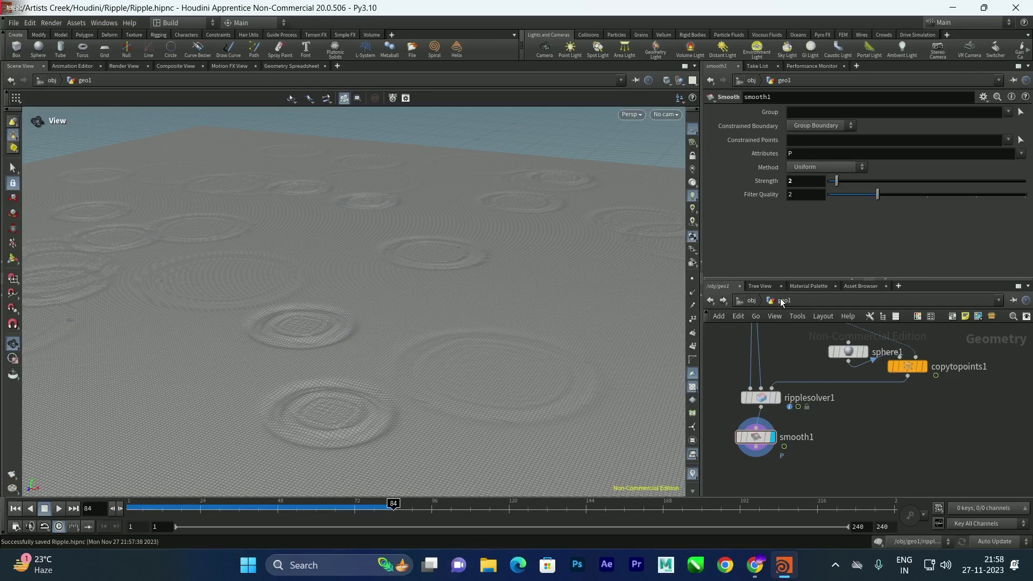
Step: Raise ripplesolver1's Wave Speed to 1.4 and rewind to frame 1
{"action": "left_click", "coordinate": [764, 396]}
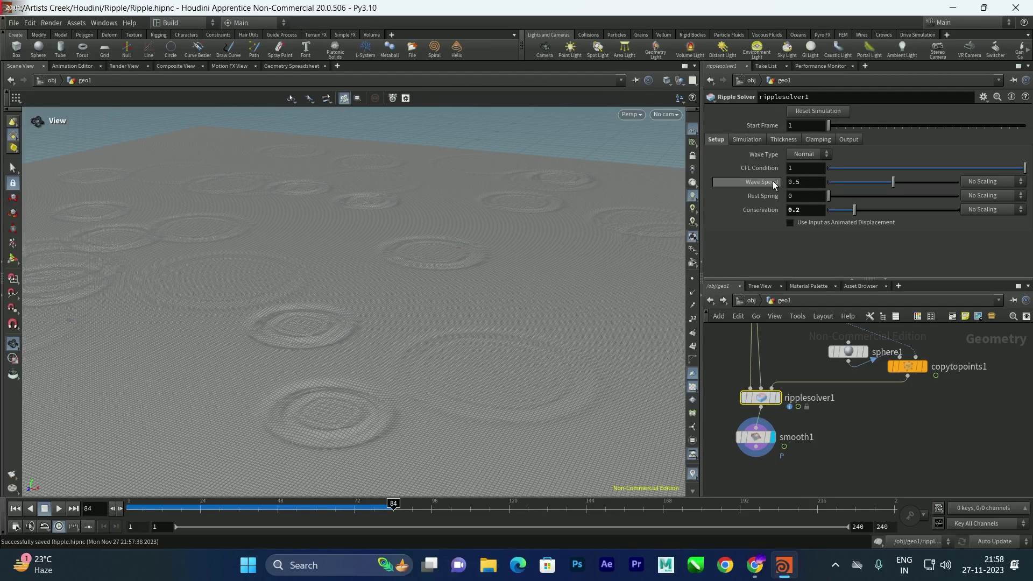
{"action": "left_click", "coordinate": [808, 182]}
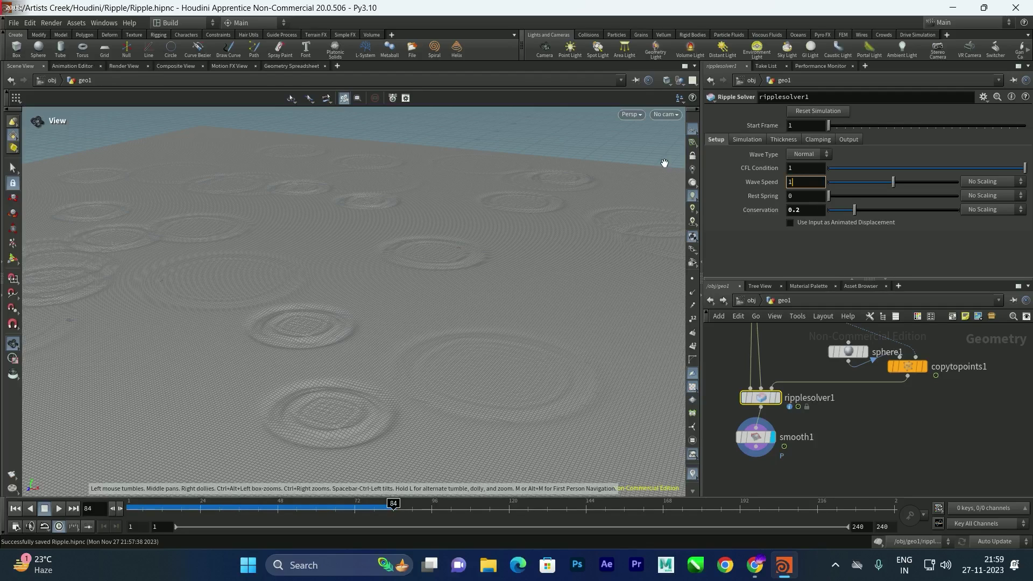
{"action": "type", "text": "1.4"}
{"action": "key", "text": "Return"}
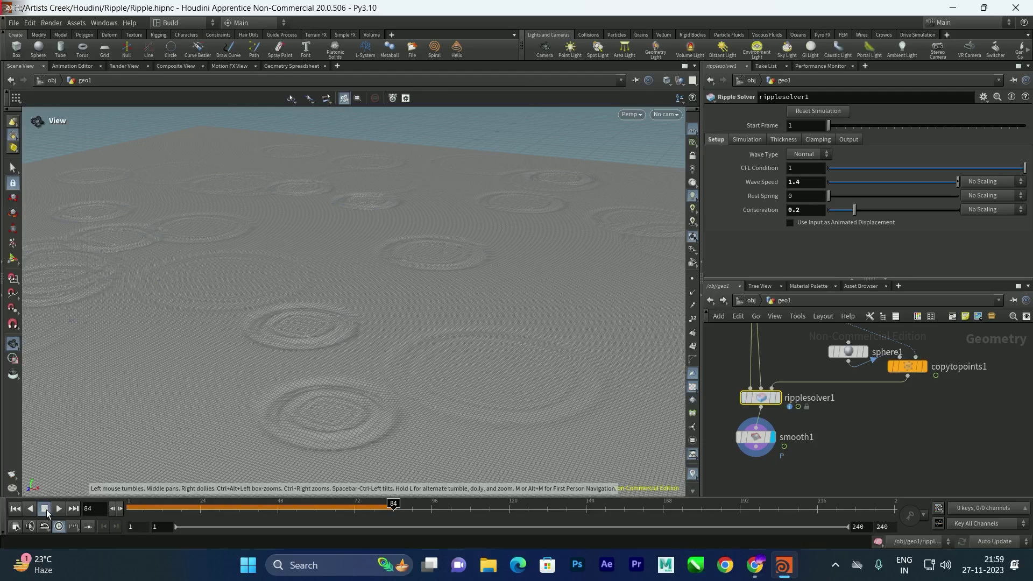
{"action": "left_click", "coordinate": [15, 509]}
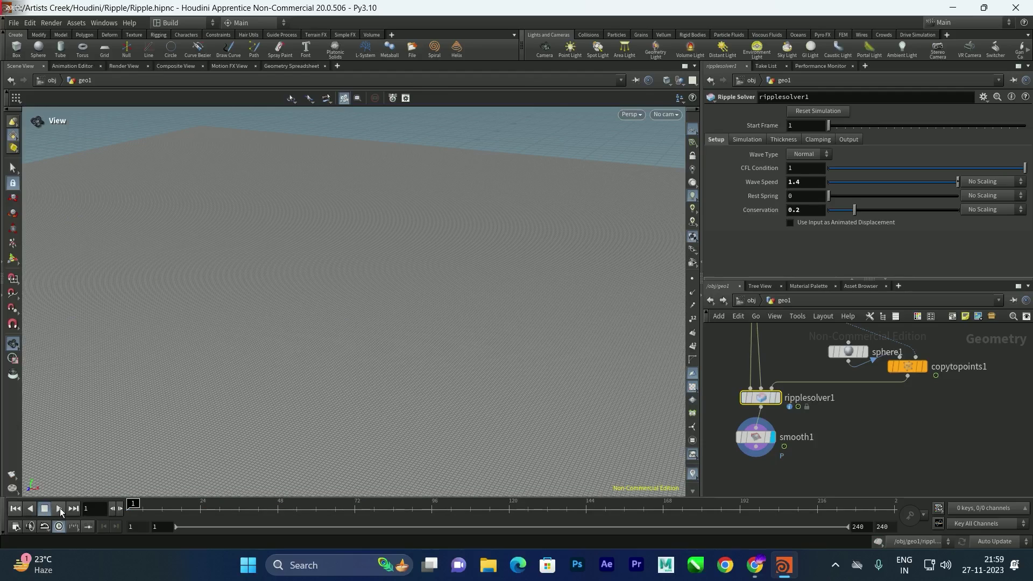
Step: Display ripplesolver1's output, play and stop the simulation, then rewind to frame 1
{"action": "left_click", "coordinate": [778, 399]}
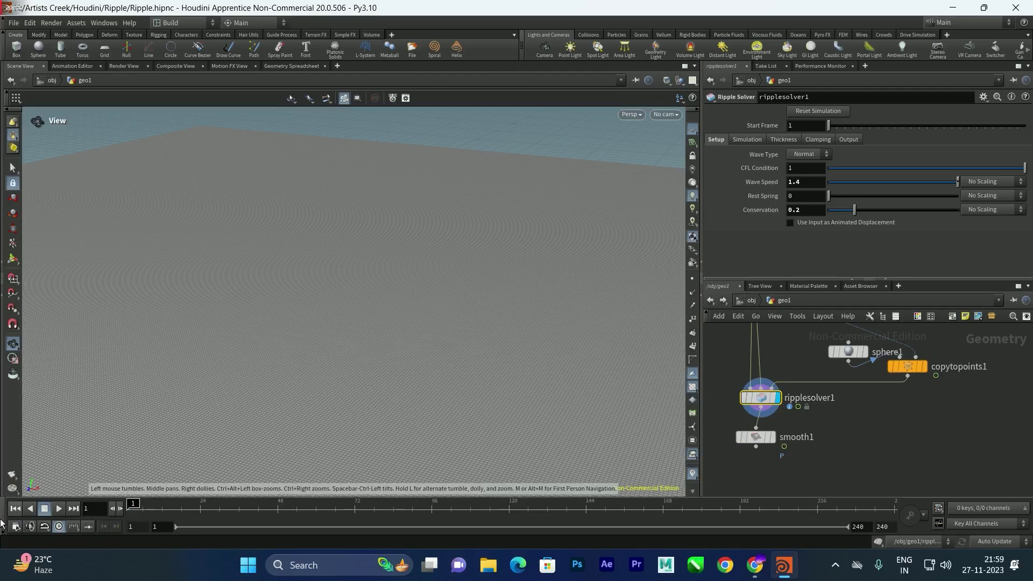
{"action": "left_click", "coordinate": [57, 509]}
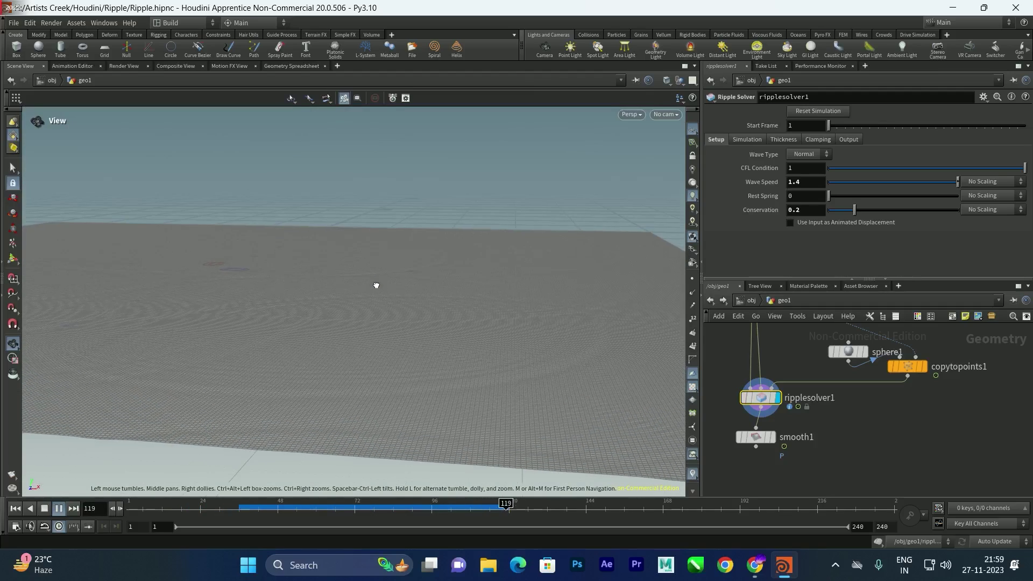
{"action": "key", "text": "Up"}
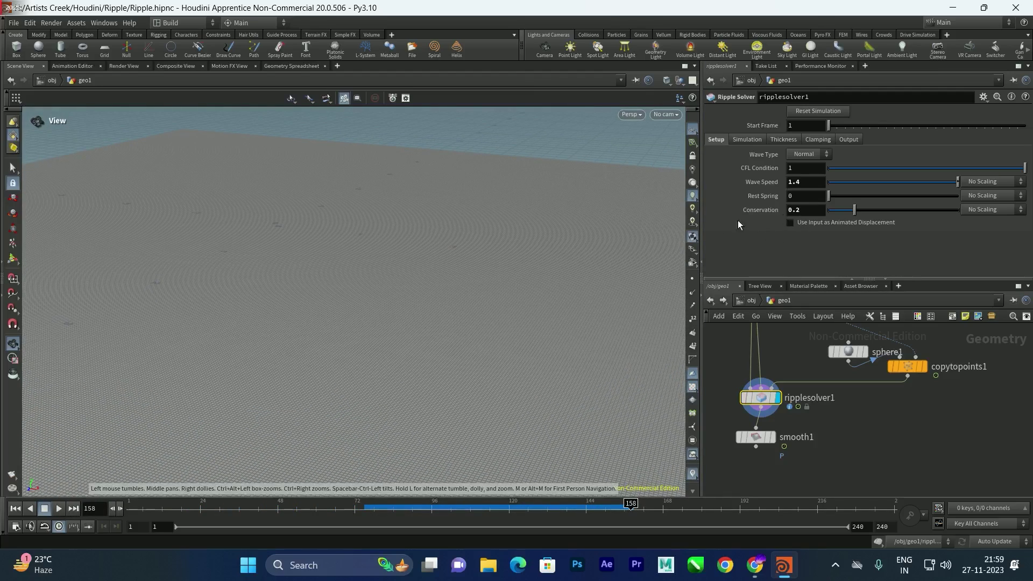
{"action": "left_click_drag", "start_coordinate": [350, 215], "coordinate": [323, 237]}
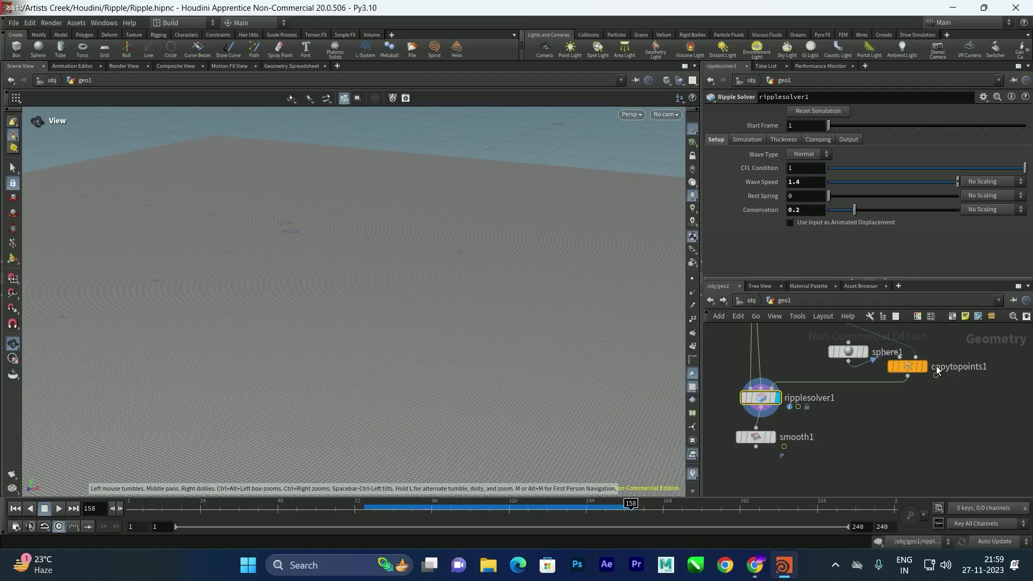
{"action": "middle_click_drag", "start_coordinate": [937, 371], "coordinate": [936, 380]}
{"action": "key", "text": "ctrl+Up"}
{"action": "left_click_drag", "start_coordinate": [399, 255], "coordinate": [445, 288]}
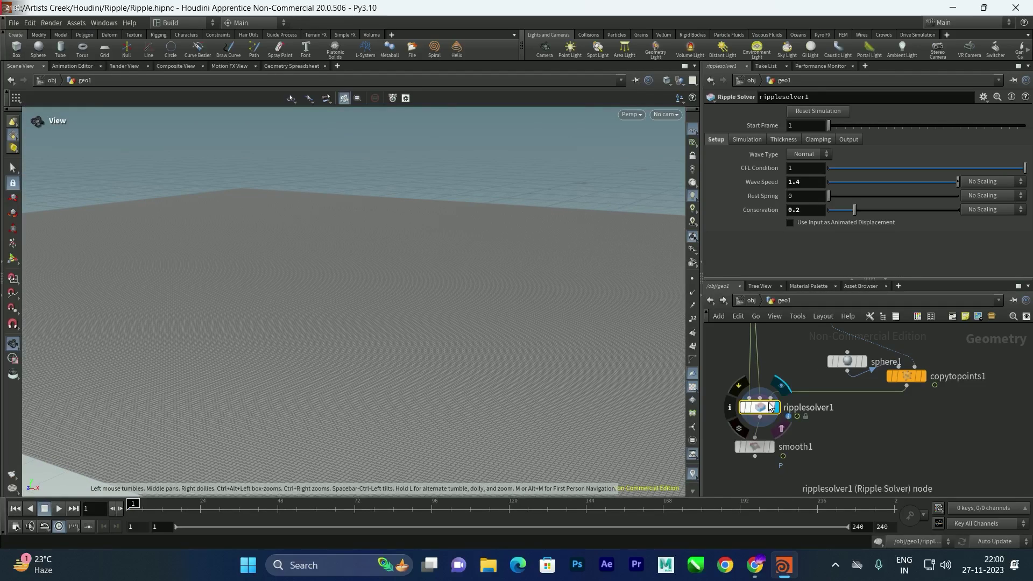
Step: Lower ripplesolver1's Max Thickness from 1 to 0.44 on the Thickness tab
{"action": "left_click", "coordinate": [785, 138]}
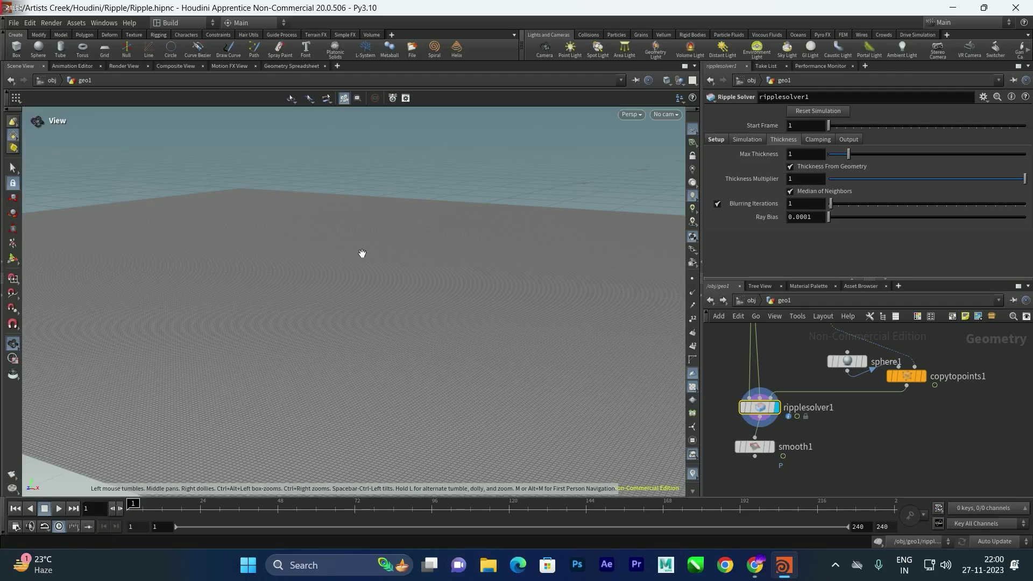
{"action": "left_click_drag", "start_coordinate": [363, 253], "coordinate": [372, 231]}
{"action": "left_click", "coordinate": [59, 509]}
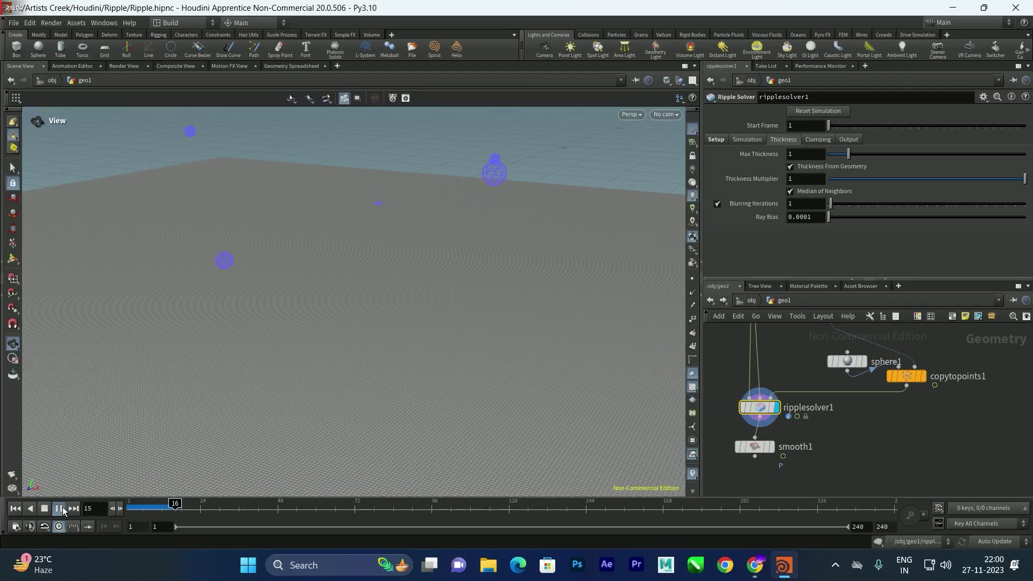
{"action": "left_click_drag", "start_coordinate": [849, 153], "coordinate": [837, 154]}
Step: Replay the simulation from the start, pausing at frame 75 to examine the ripple rings
{"action": "left_click", "coordinate": [15, 508]}
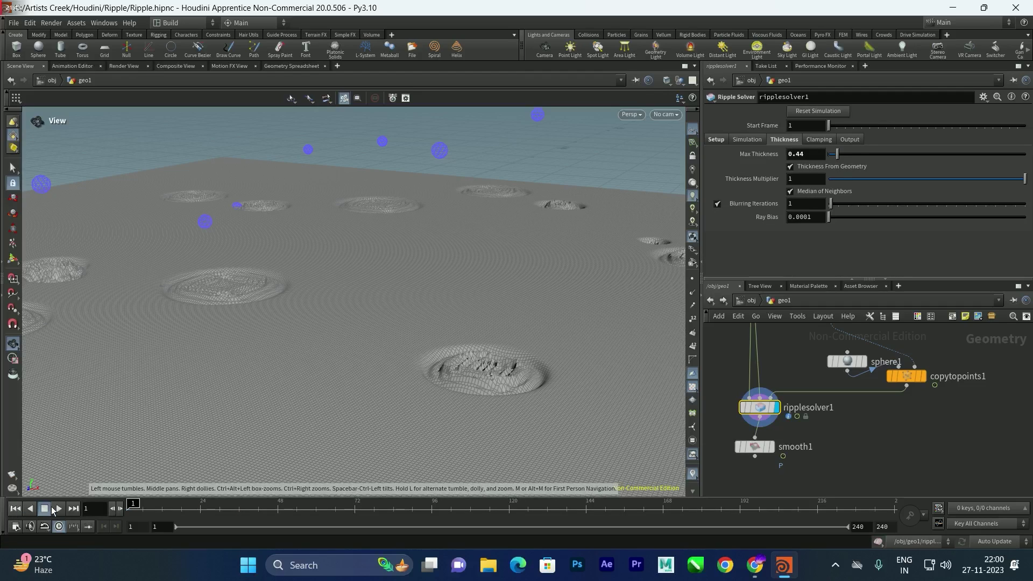
{"action": "left_click", "coordinate": [59, 509]}
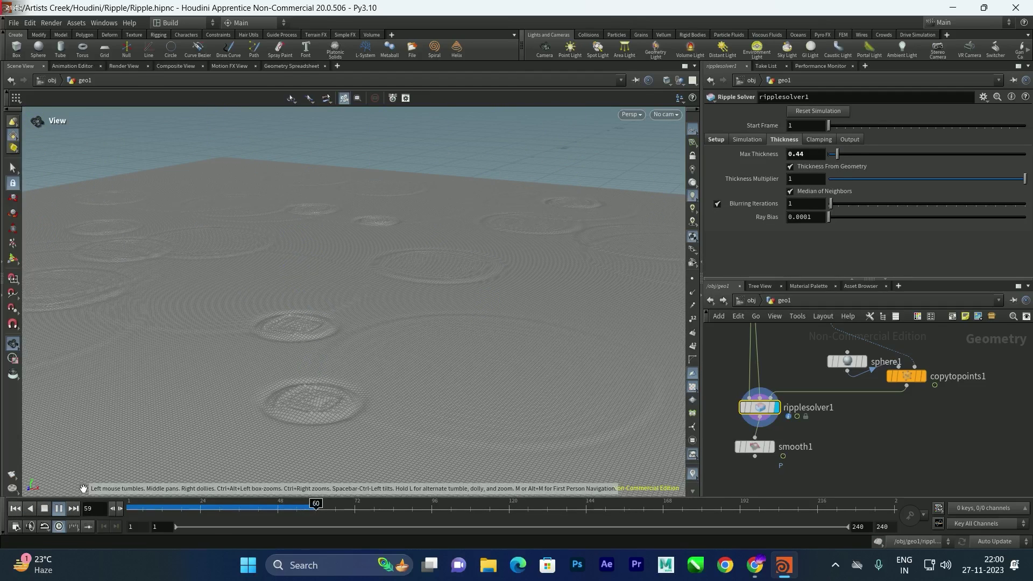
{"action": "left_click", "coordinate": [60, 509]}
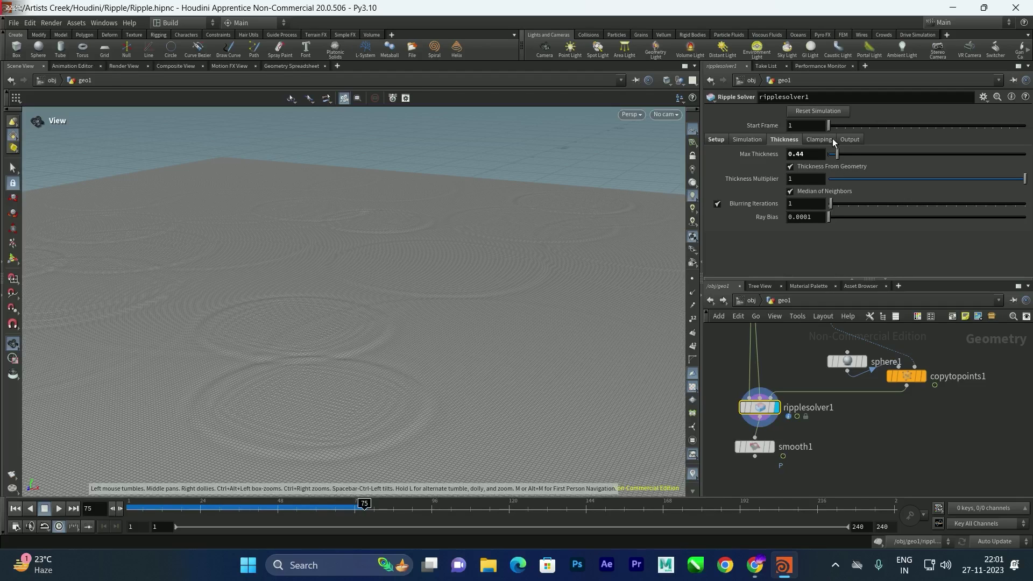
{"action": "mouse_move", "coordinate": [369, 302]}
{"action": "left_mouse_down"}
{"action": "mouse_move", "coordinate": [293, 312]}
{"action": "mouse_move", "coordinate": [360, 277]}
{"action": "mouse_move", "coordinate": [367, 285]}
{"action": "left_mouse_up"}
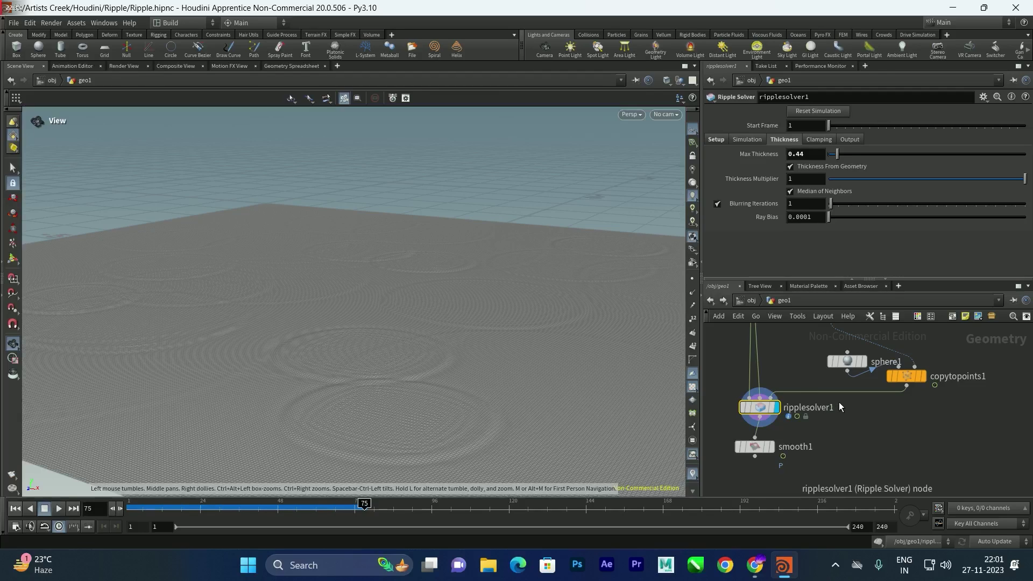
{"action": "mouse_move", "coordinate": [420, 283]}
{"action": "left_mouse_down"}
{"action": "mouse_move", "coordinate": [383, 285]}
{"action": "mouse_move", "coordinate": [421, 268]}
{"action": "left_mouse_up"}
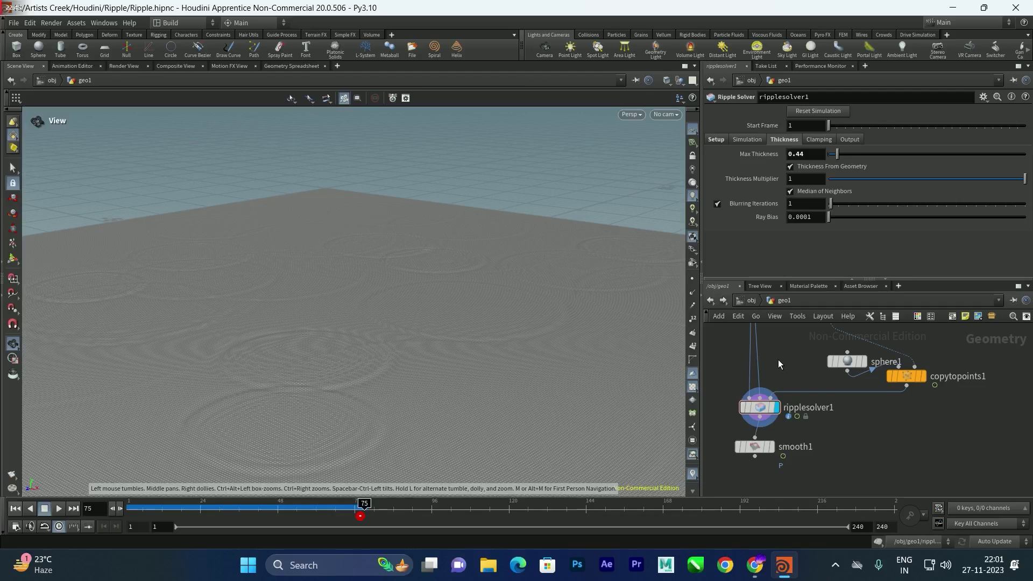
{"action": "left_click_drag", "start_coordinate": [364, 323], "coordinate": [366, 341]}
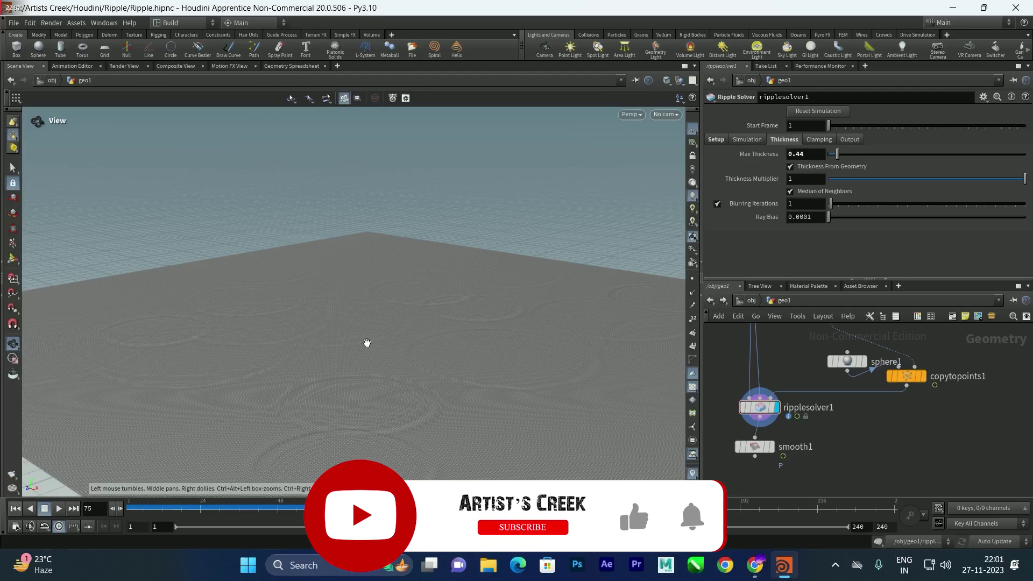